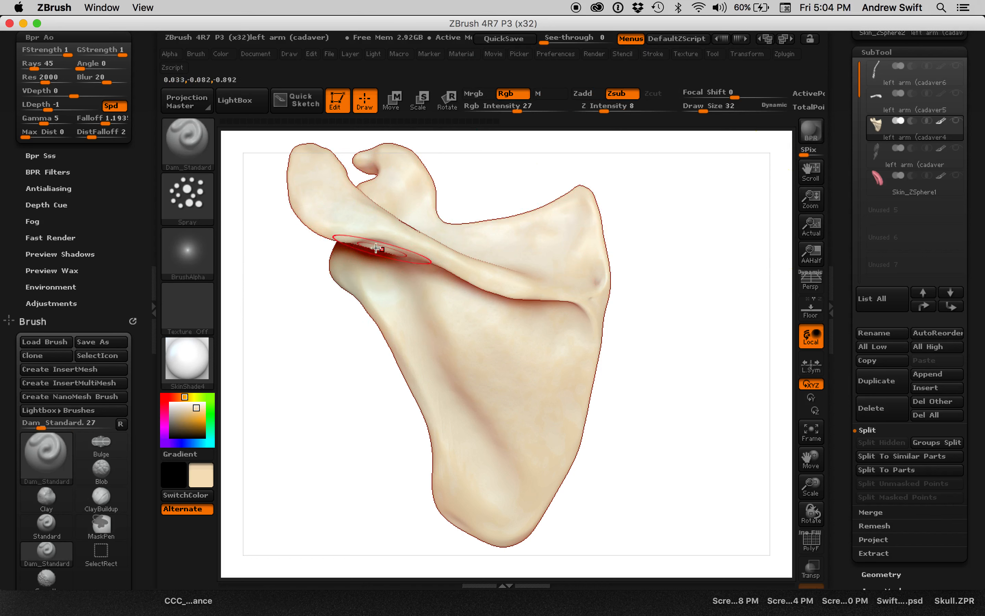
# Remove the Material palette from the side tray and dock it there again above the Render and Brush palettes.
pyautogui.scroll(10, 131, 293)
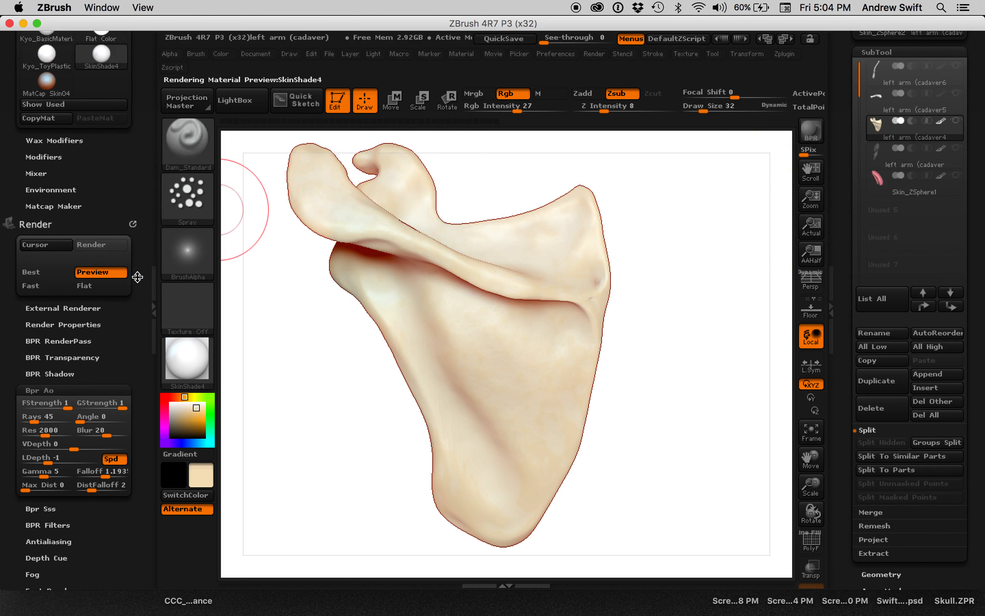
pyautogui.scroll(2, 131, 293)
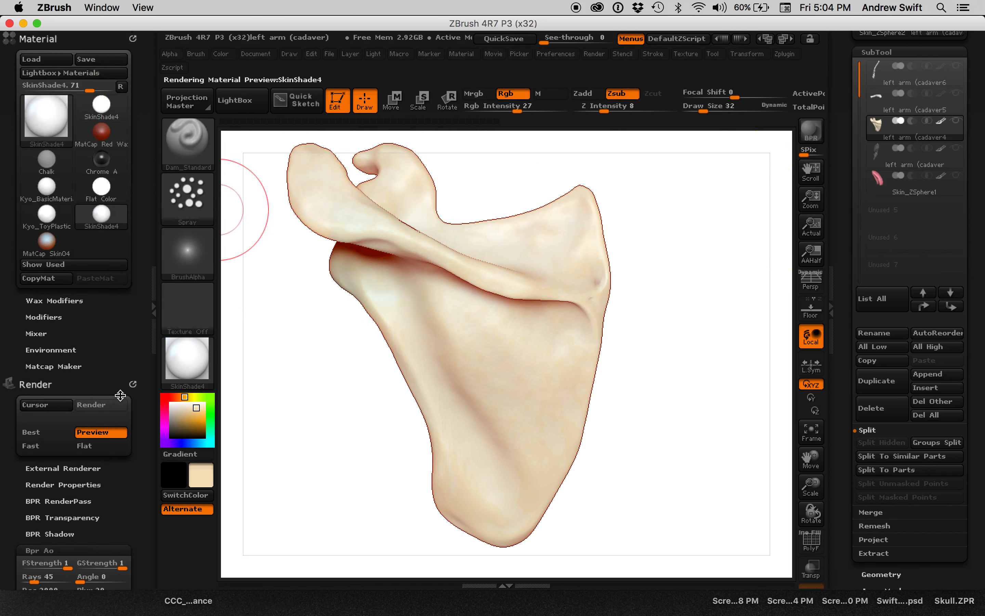
pyautogui.click(55, 40)
pyautogui.click(53, 39)
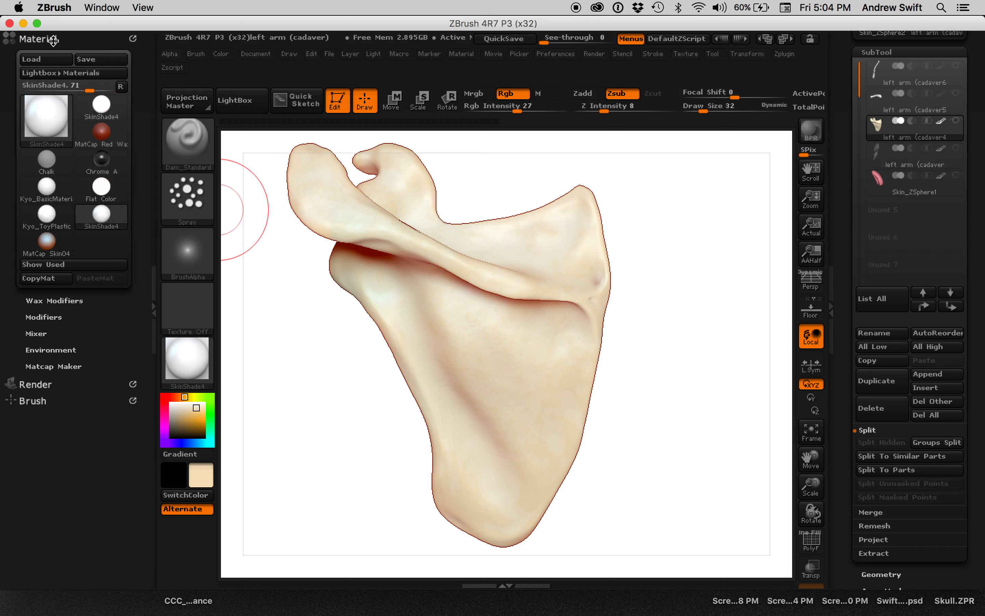
pyautogui.click(461, 53)
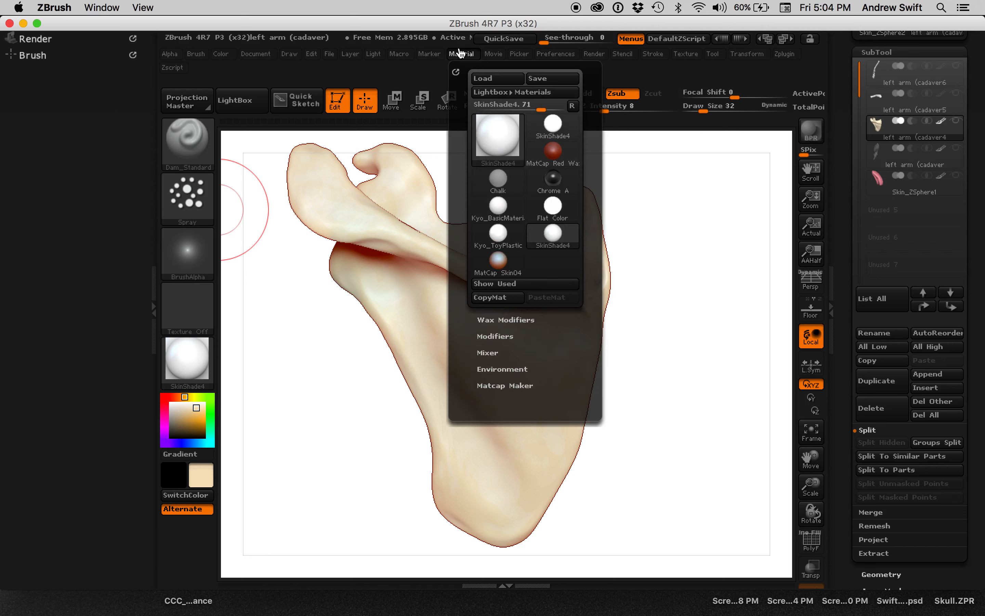
pyautogui.click(456, 72)
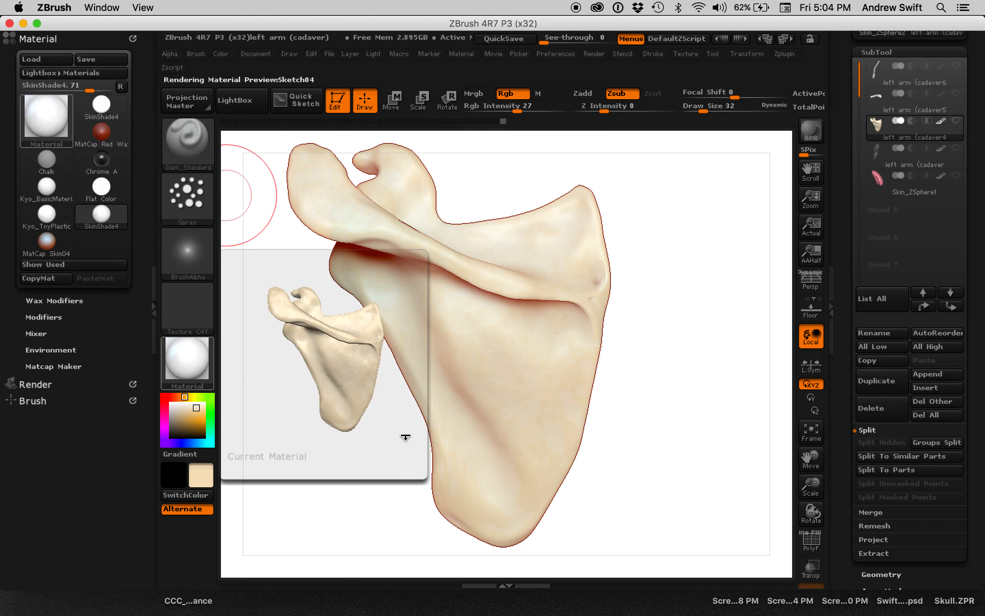
# Browse the material library to the SkinShade4 standard material, keep it selected, and expand its Wax Modifiers settings.
pyautogui.press('m')
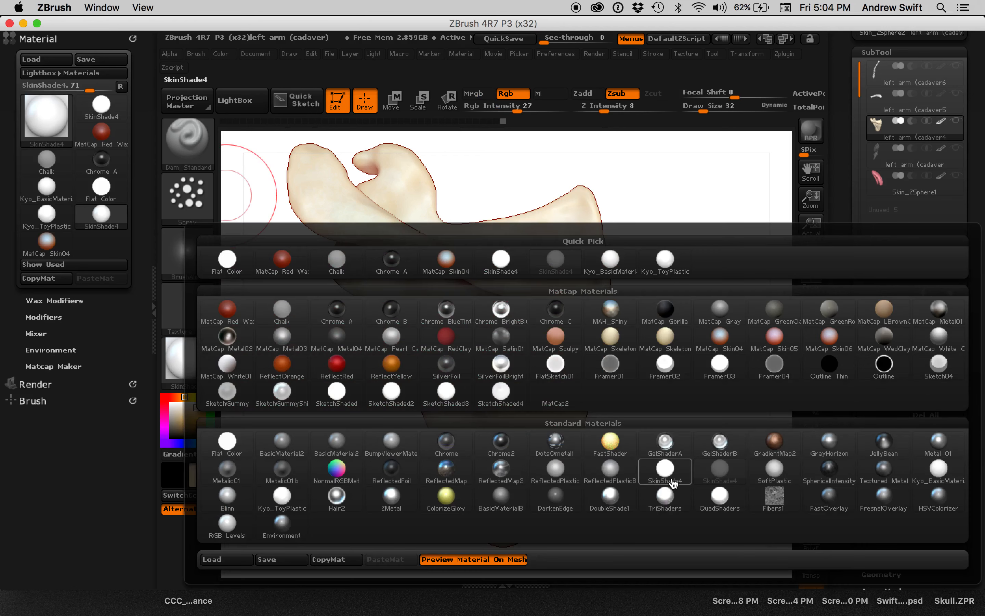
pyautogui.moveTo(722, 474)
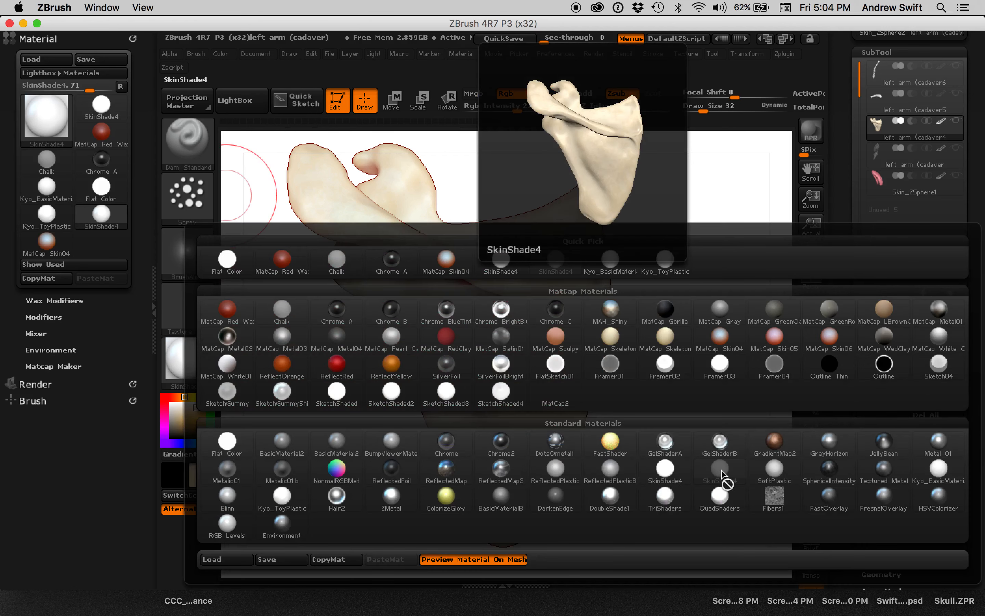
pyautogui.click(721, 474)
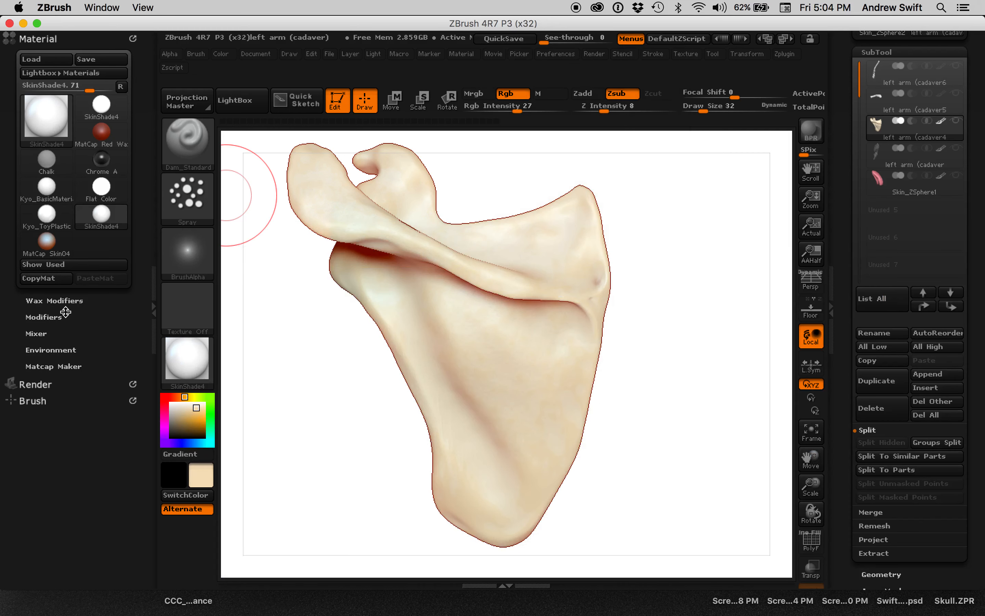
pyautogui.click(64, 302)
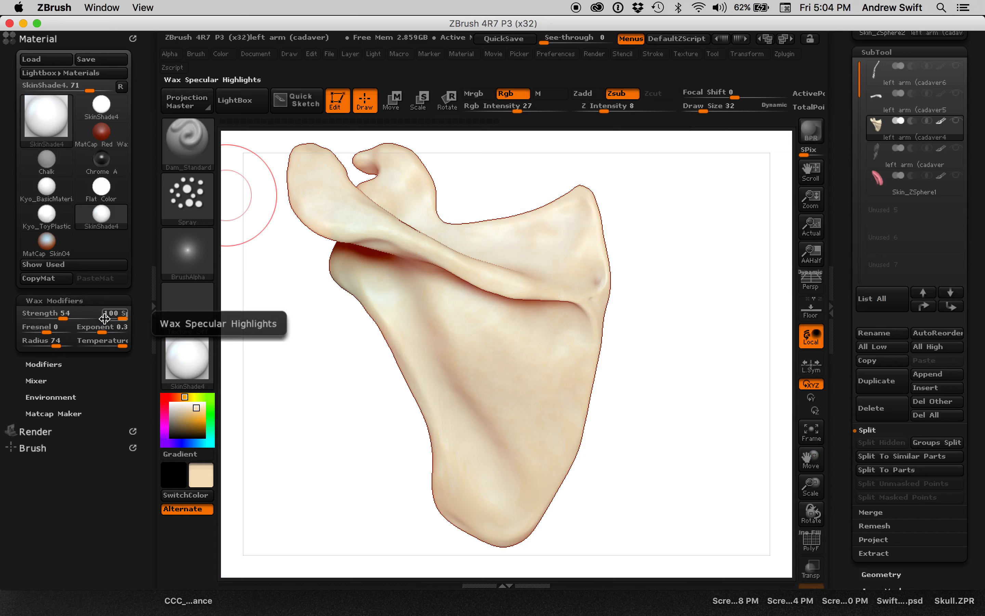
pyautogui.press('ctrl')
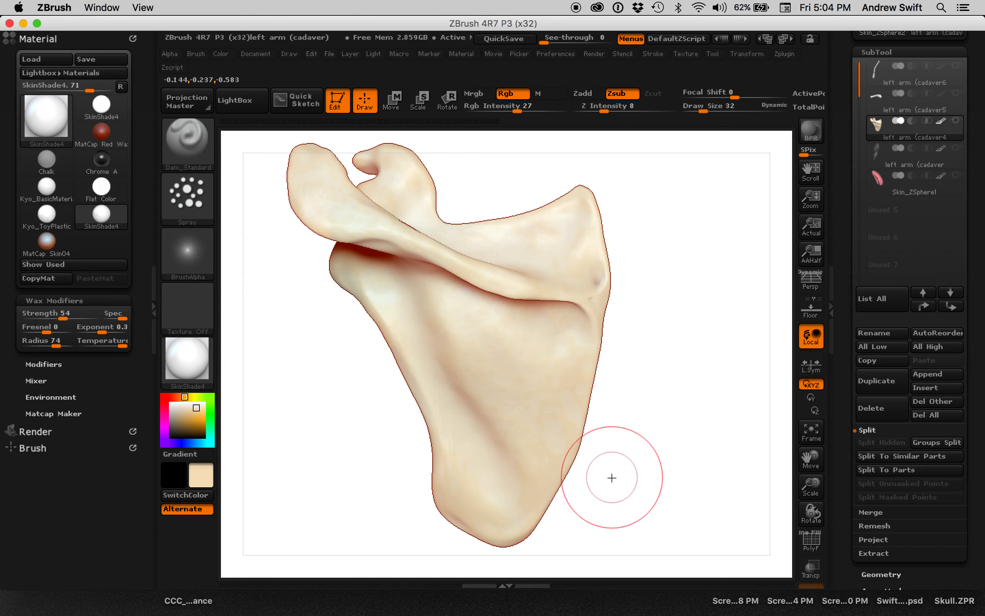
# Choose a light purple as the active painting colour for the scapula.
pyautogui.moveTo(636, 386); pyautogui.dragTo(662, 425)
pyautogui.moveTo(746, 419)
pyautogui.keyDown('alt'); pyautogui.mouseDown()
pyautogui.moveTo(695, 437)
pyautogui.moveTo(693, 424)
pyautogui.moveTo(697, 468)
pyautogui.mouseUp(); pyautogui.keyUp('alt')
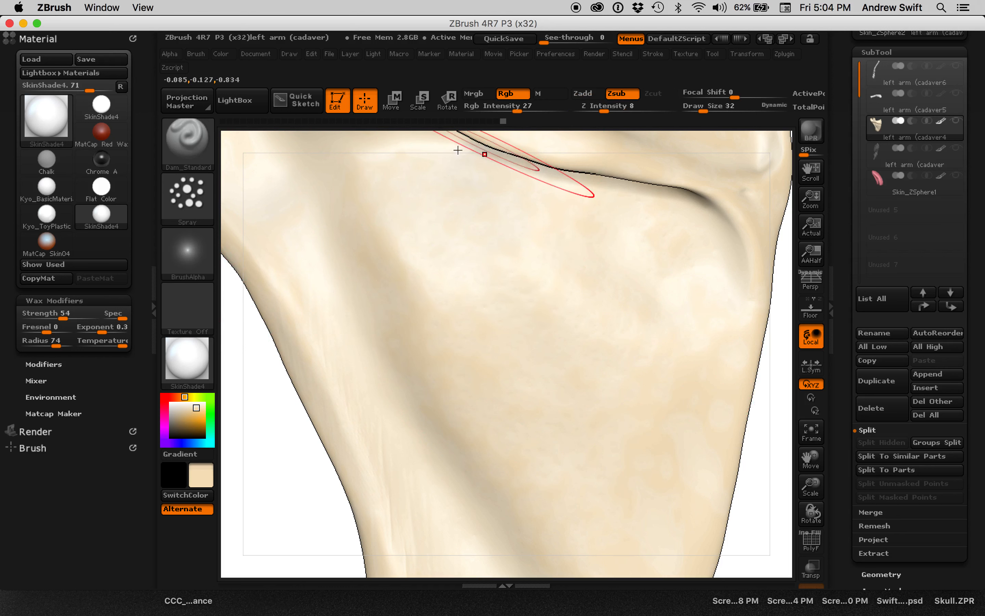
pyautogui.click(165, 398)
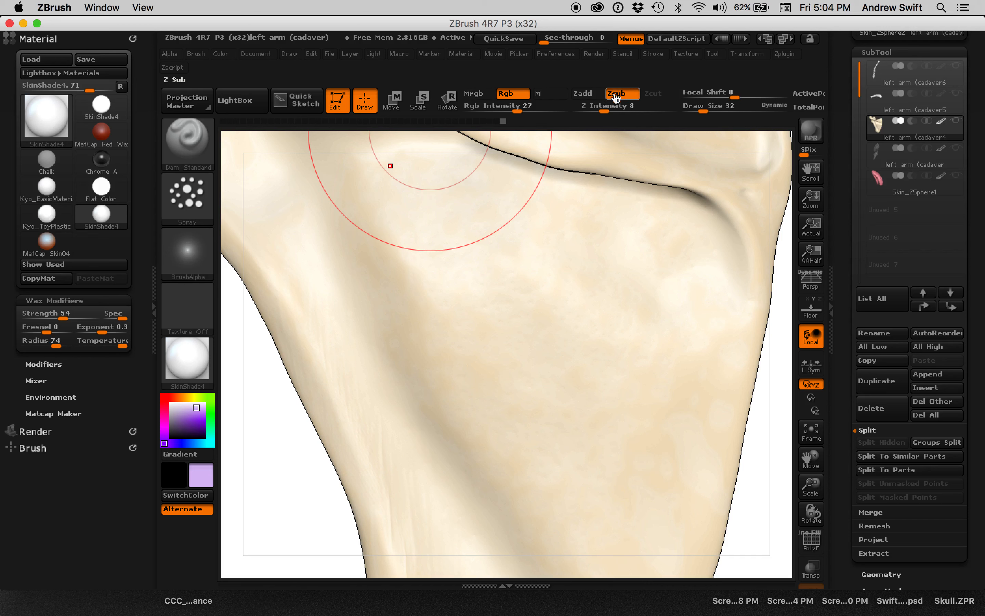
# Try painting light purple test strokes on the scapula's blade, raising Rgb Intensity to 94, and undo each stroke.
pyautogui.moveTo(513, 281); pyautogui.dragTo(486, 347)
pyautogui.hotkey('ctrl', 'z')
pyautogui.moveTo(478, 283); pyautogui.dragTo(507, 369)
pyautogui.hotkey('ctrl', 'z')
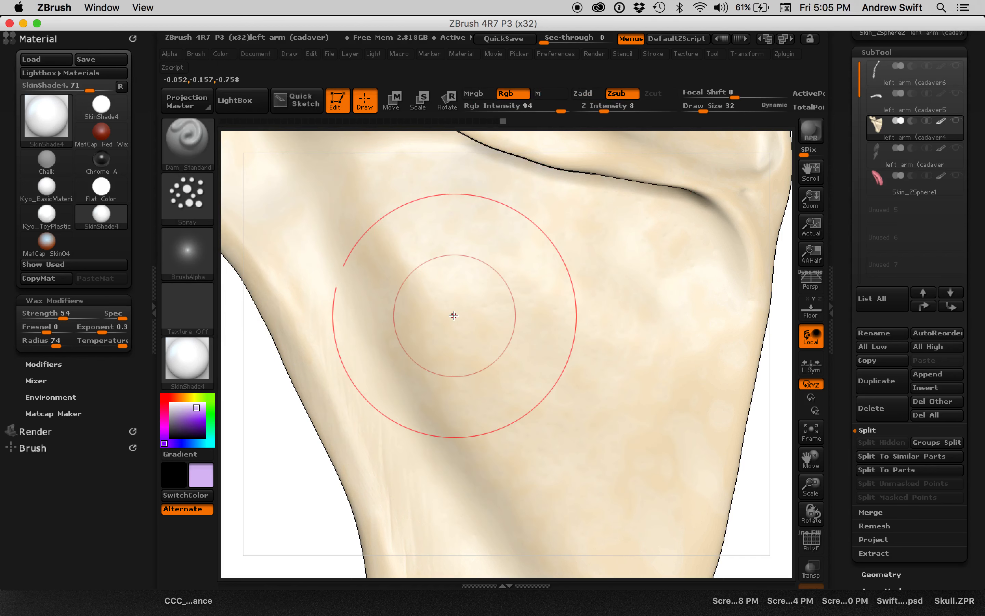
pyautogui.moveTo(532, 325); pyautogui.dragTo(510, 358)
pyautogui.hotkey('ctrl', 'z')
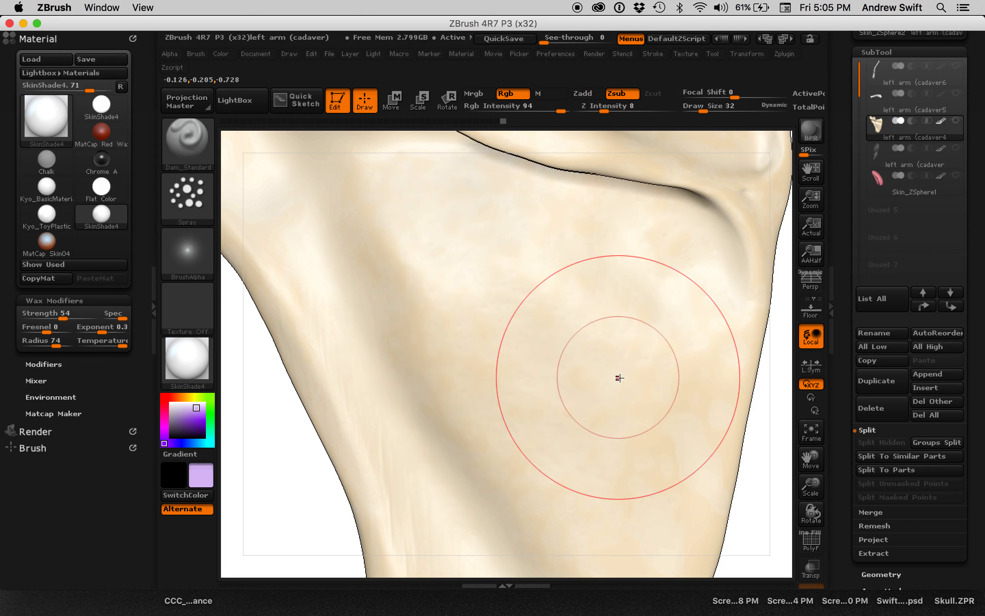
# Turn off Rgb for the Dam_Standard brush and set its Draw Size to 76.
pyautogui.click(509, 94)
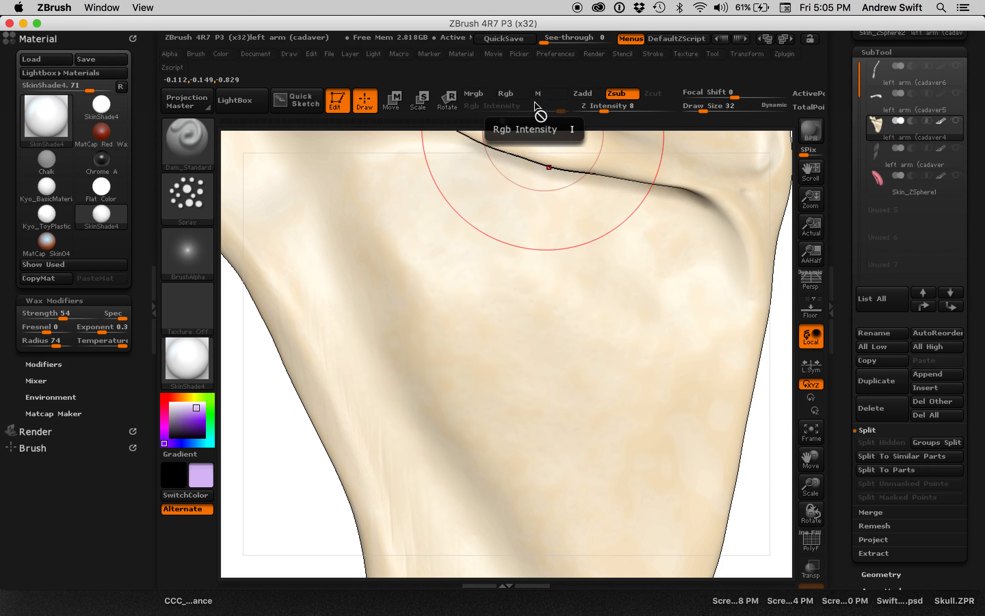
pyautogui.press('s')
pyautogui.moveTo(452, 268); pyautogui.dragTo(469, 269)
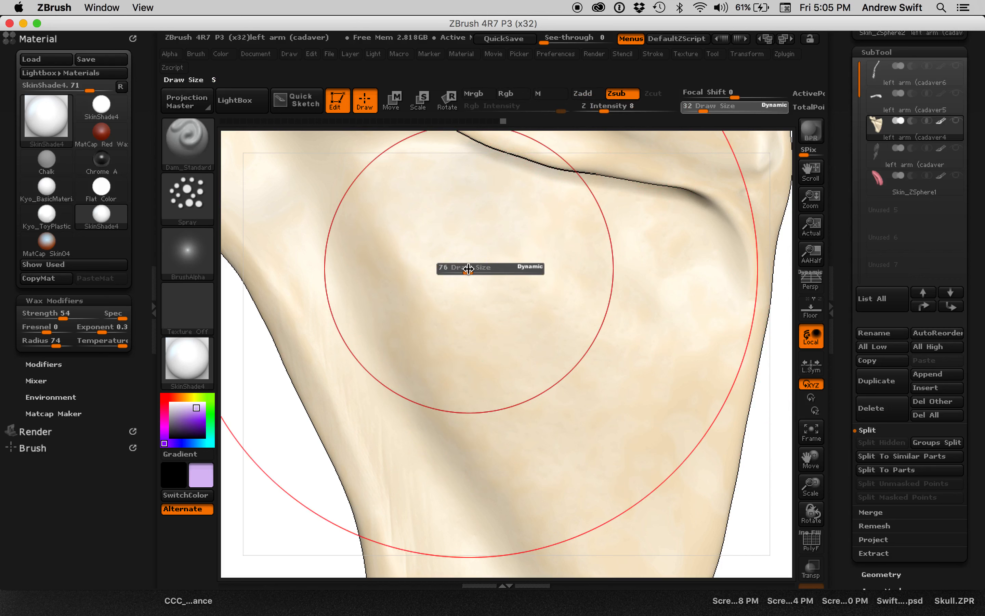
pyautogui.keyDown('alt'); pyautogui.moveTo(275, 421); pyautogui.dragTo(315, 547); pyautogui.keyUp('alt')
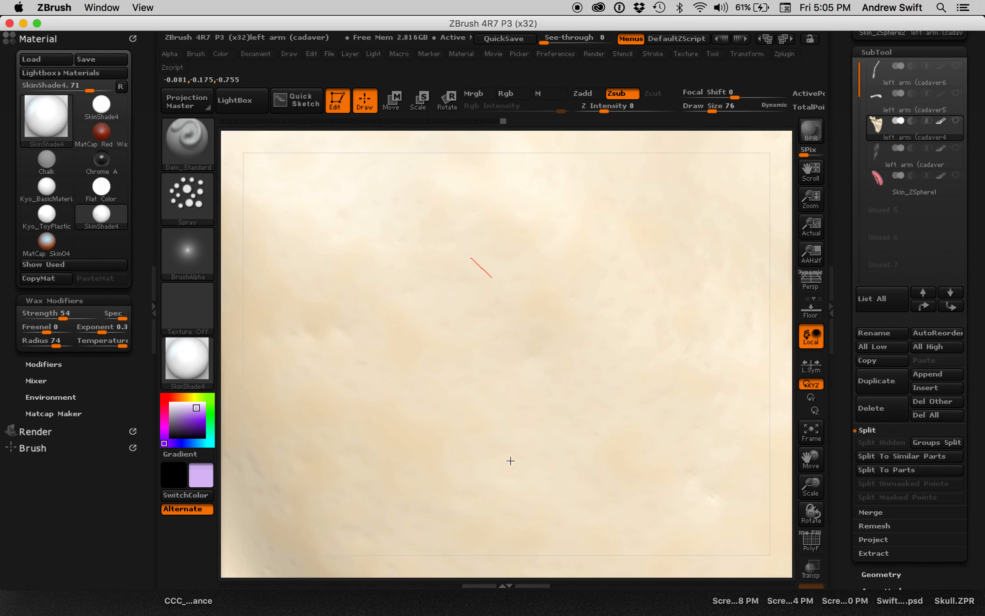
pyautogui.press('ctrl')
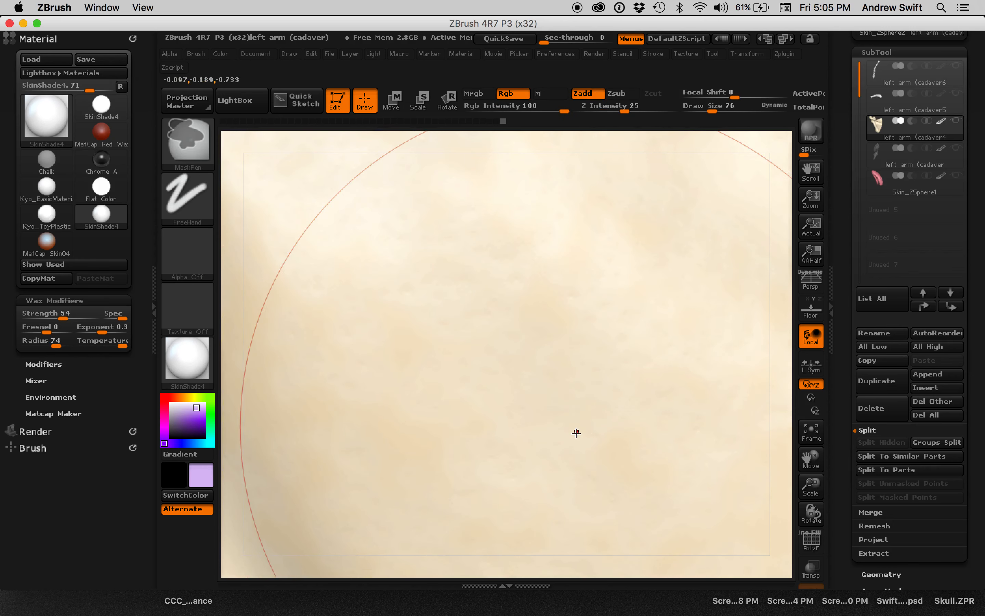
pyautogui.press('ctrl')
pyautogui.keyDown('alt'); pyautogui.moveTo(788, 468); pyautogui.dragTo(744, 306); pyautogui.keyUp('alt')
pyautogui.moveTo(354, 511)
pyautogui.mouseDown()
pyautogui.moveTo(339, 408)
pyautogui.moveTo(202, 290)
pyautogui.moveTo(644, 332)
pyautogui.moveTo(741, 359)
pyautogui.moveTo(715, 384)
pyautogui.mouseUp()
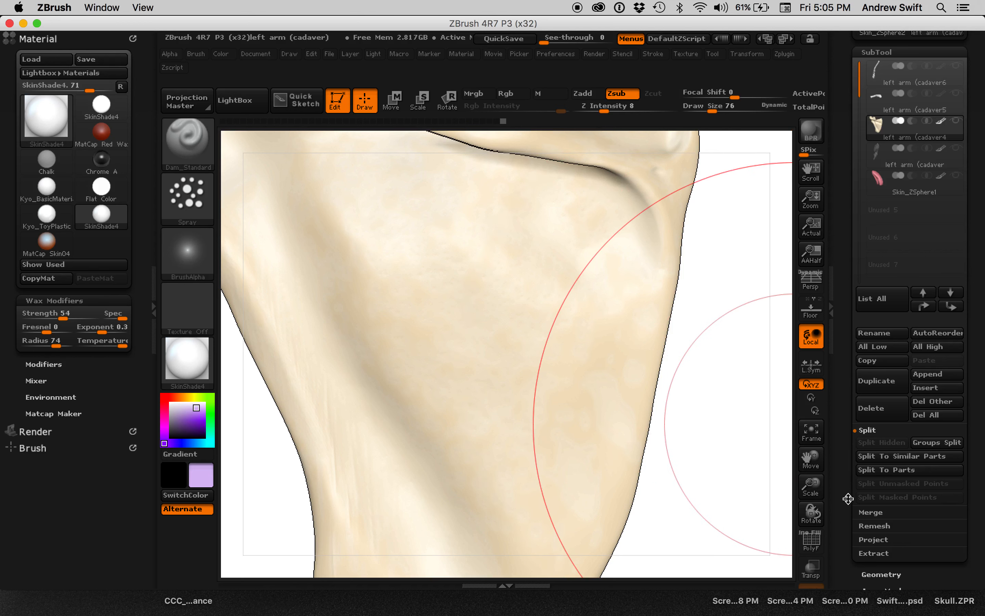
# Reduce the brush's Draw Size to 15.
pyautogui.moveTo(848, 499); pyautogui.dragTo(843, 387)
pyautogui.press('s')
pyautogui.moveTo(651, 331); pyautogui.dragTo(637, 331)
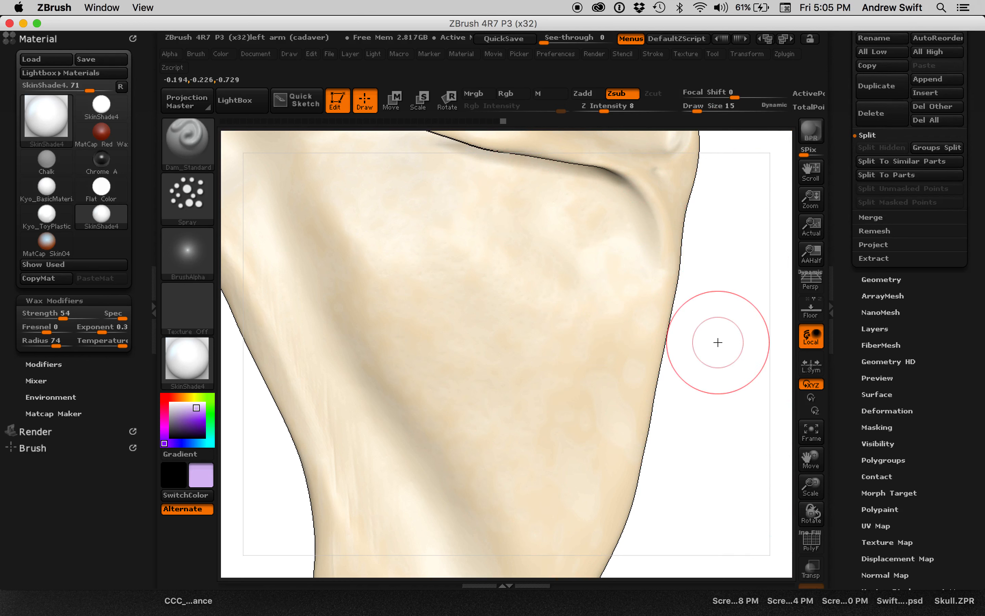
pyautogui.moveTo(718, 342); pyautogui.dragTo(718, 347)
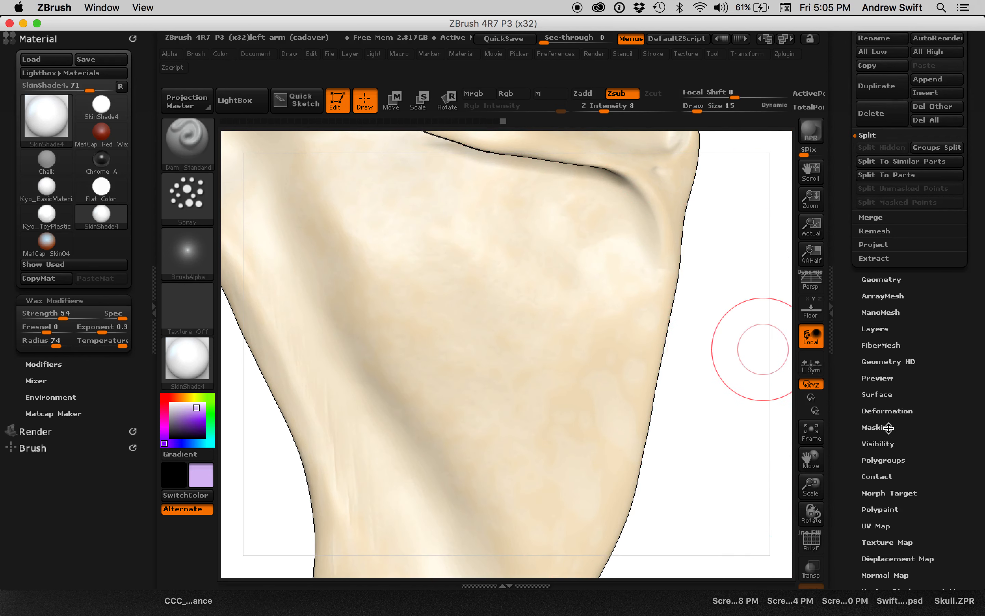
# Apply Mask By Cavity to the scapula at intensity 100 with the existing cavity profile.
pyautogui.click(880, 427)
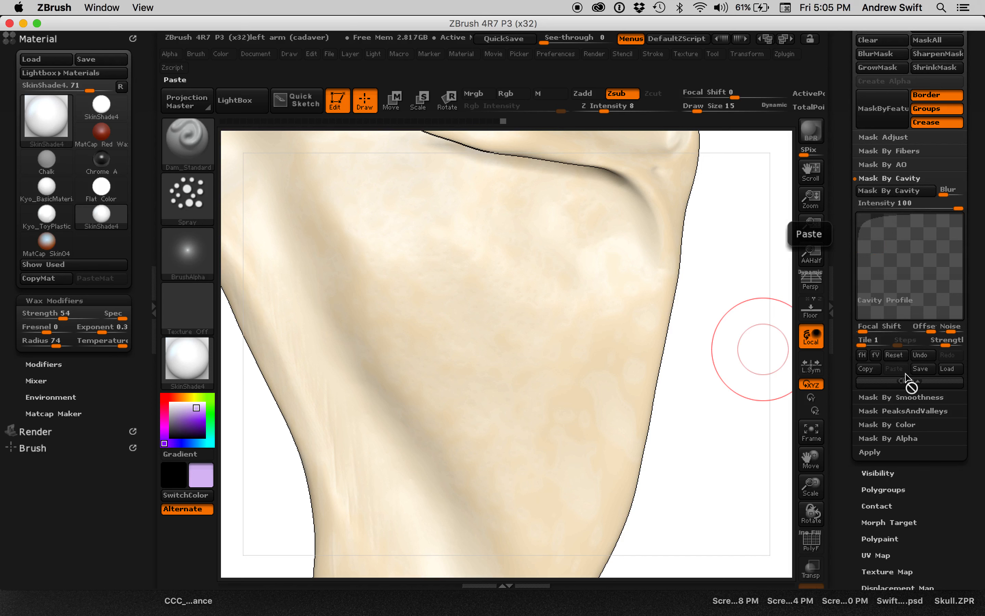
pyautogui.click(907, 382)
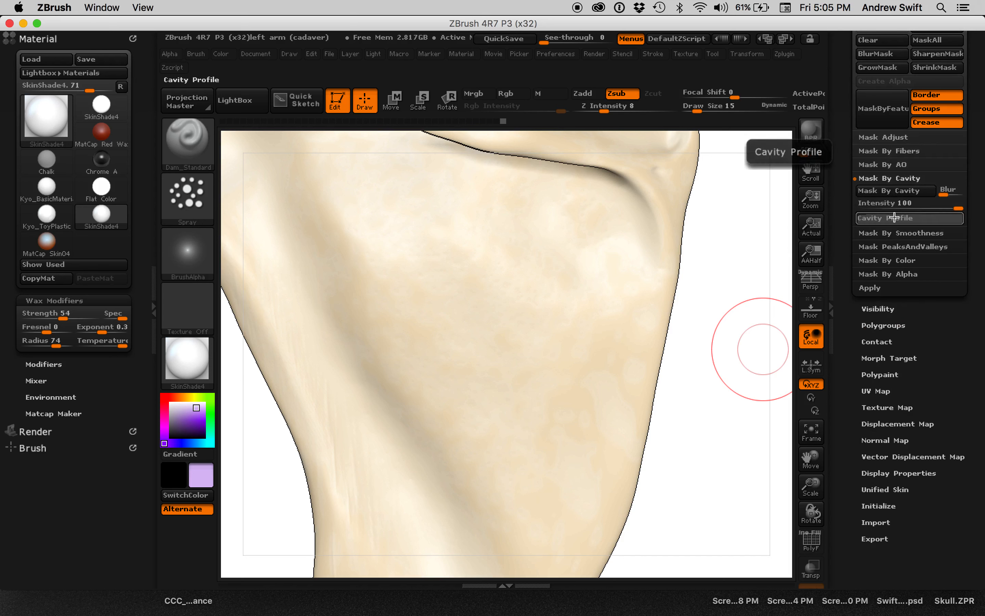
pyautogui.click(894, 218)
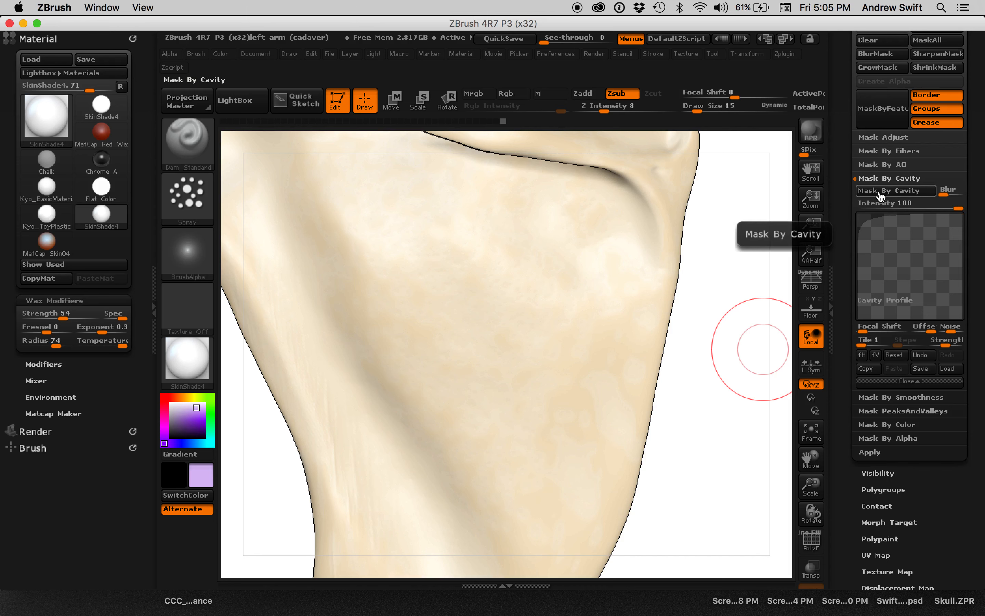
pyautogui.click(880, 191)
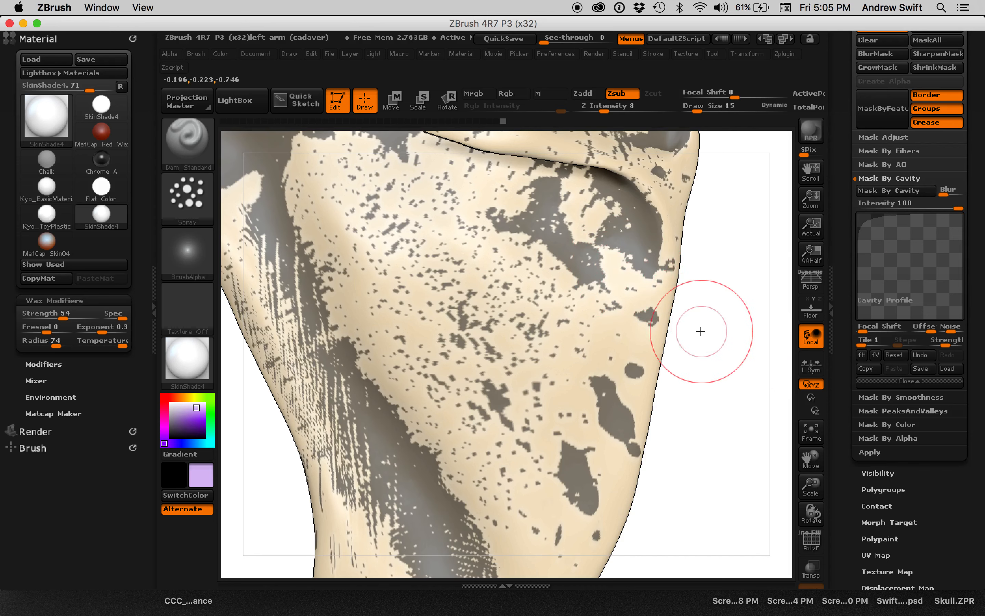
# Blur the scapula's cavity mask while it is inverted, and invert it back so the cavities are masked.
pyautogui.moveTo(748, 389)
pyautogui.keyDown('alt'); pyautogui.mouseDown()
pyautogui.moveTo(757, 459)
pyautogui.moveTo(742, 391)
pyautogui.mouseUp(); pyautogui.keyUp('alt')
pyautogui.keyDown('ctrl'); pyautogui.click(711, 370); pyautogui.keyUp('ctrl')
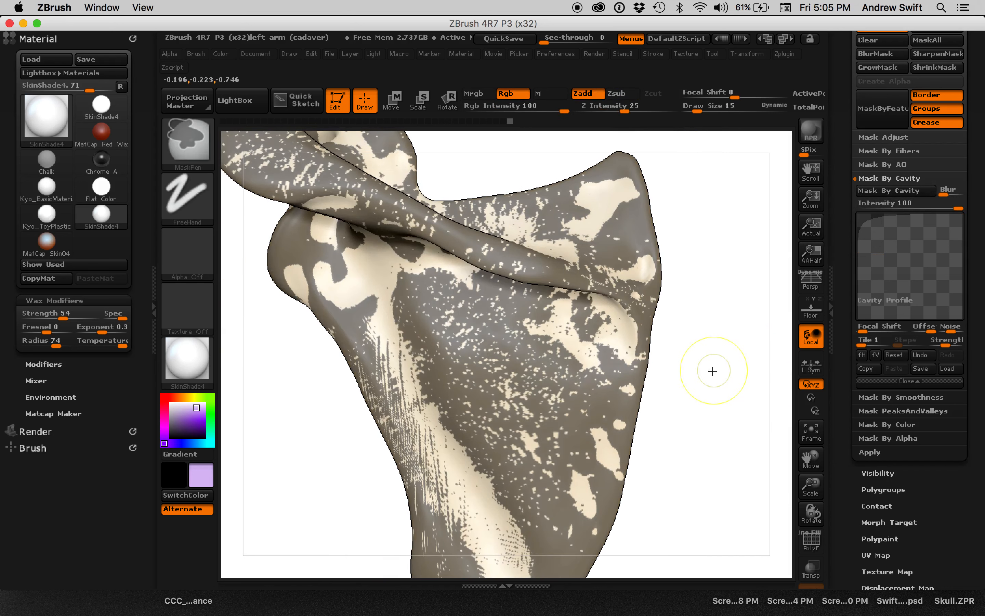
pyautogui.keyDown('ctrl'); pyautogui.click(588, 377); pyautogui.keyUp('ctrl')
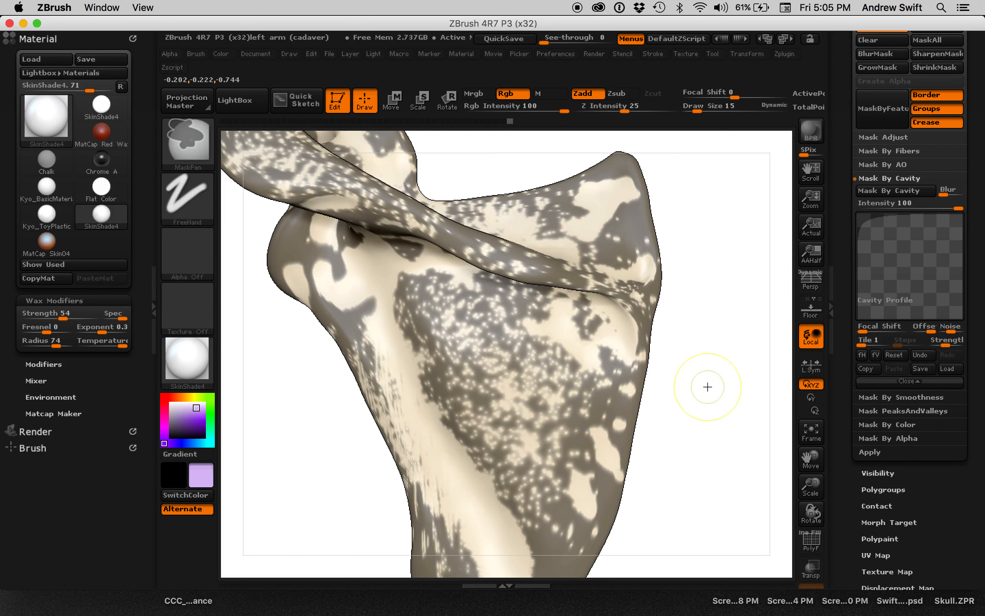
pyautogui.keyDown('ctrl'); pyautogui.click(654, 379); pyautogui.keyUp('ctrl')
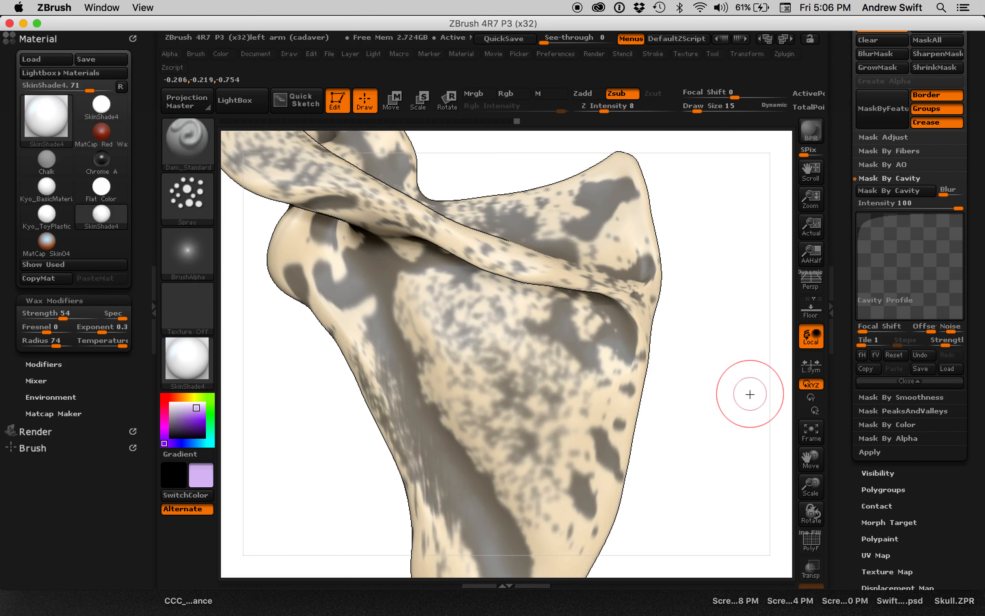
pyautogui.moveTo(750, 394); pyautogui.dragTo(741, 385)
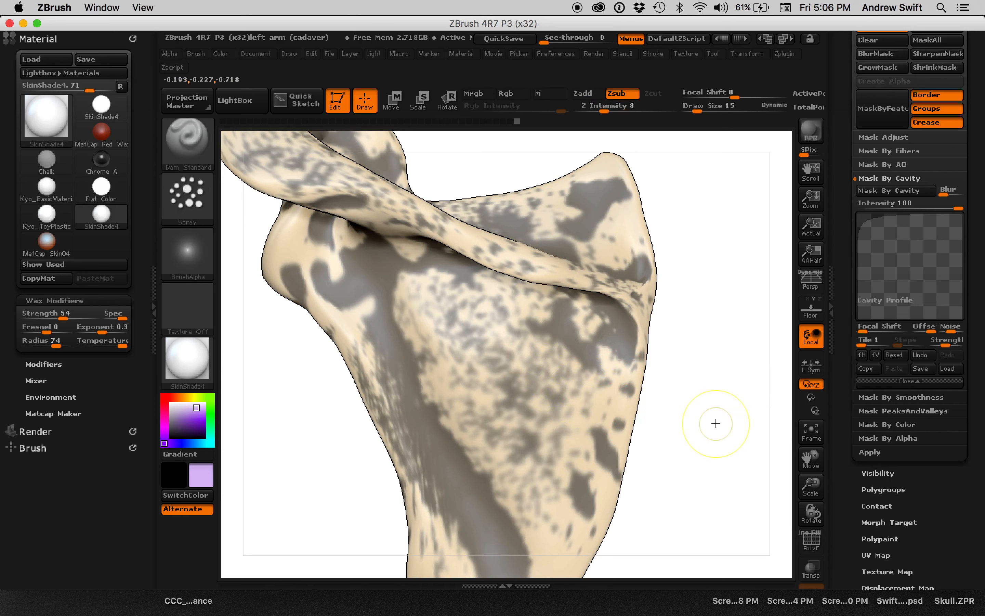
# Undo the last mask blur, and re-blur and invert the mask so that only the cavities are left unmasked.
pyautogui.hotkey('ctrl', 'z')
pyautogui.moveTo(716, 403); pyautogui.dragTo(707, 372)
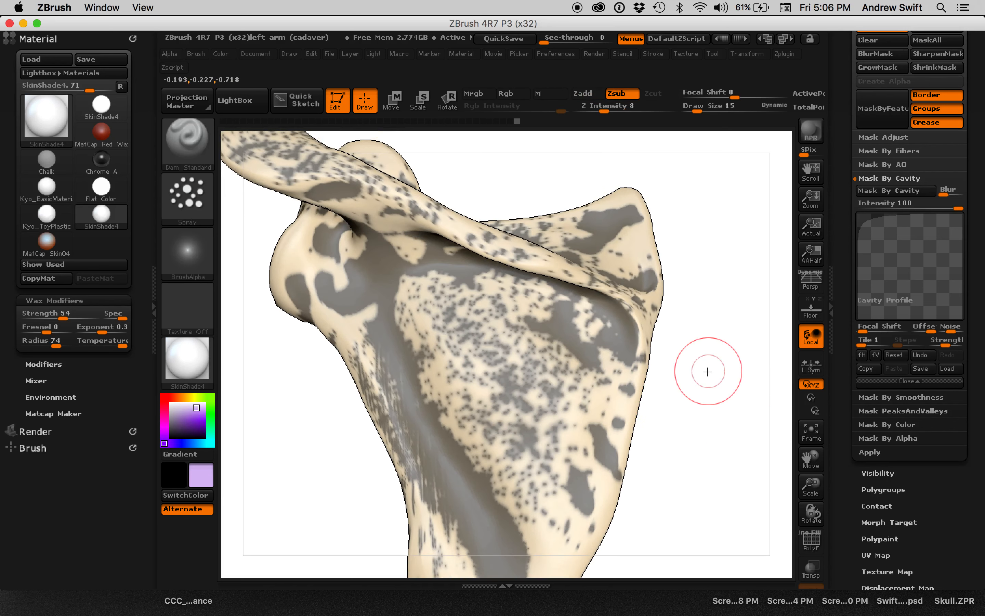
pyautogui.press('ctrl')
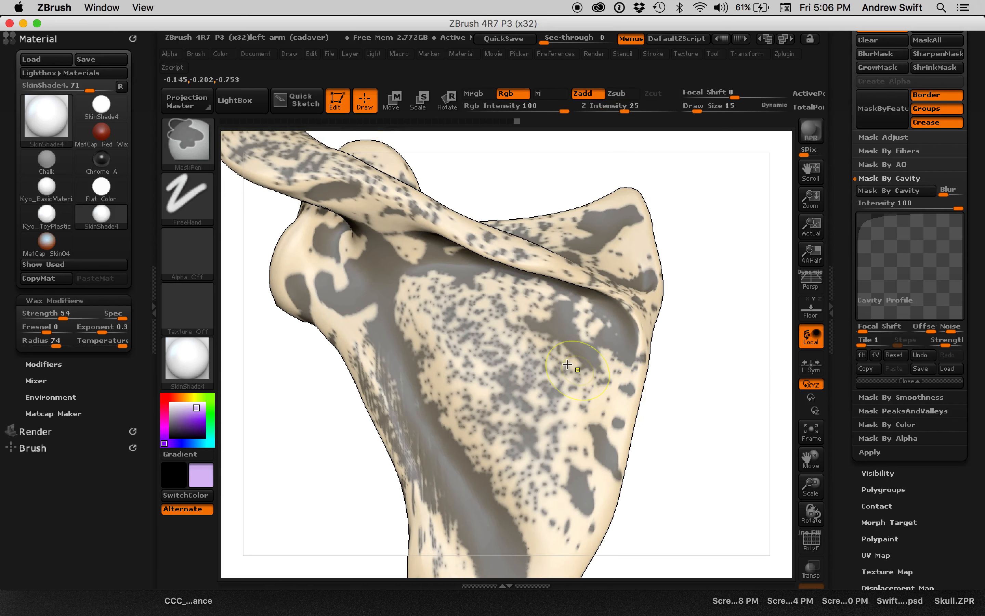
pyautogui.keyDown('ctrl'); pyautogui.click(706, 387); pyautogui.keyUp('ctrl')
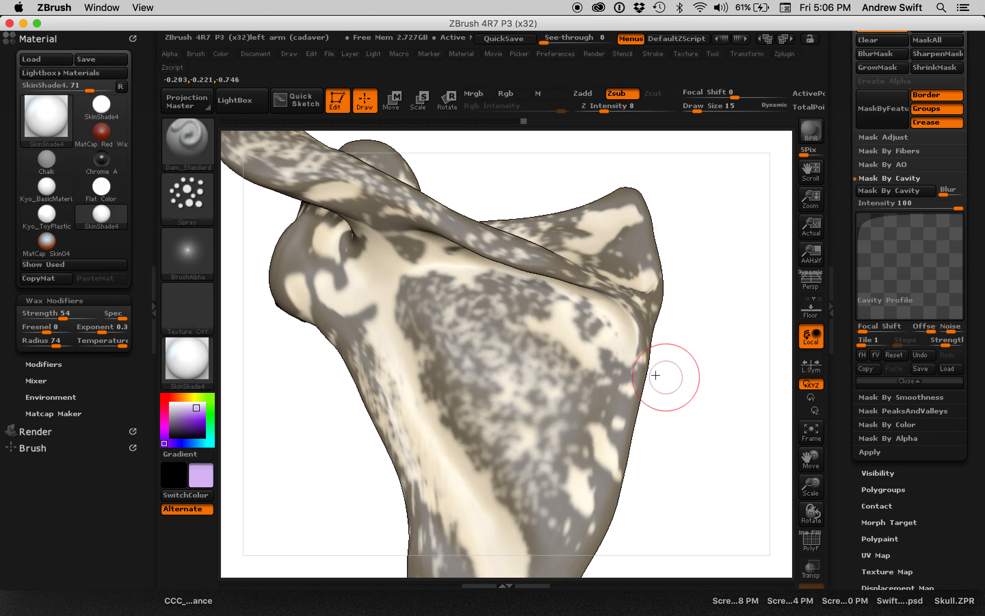
pyautogui.keyDown('alt'); pyautogui.moveTo(692, 367); pyautogui.dragTo(697, 416); pyautogui.keyUp('alt')
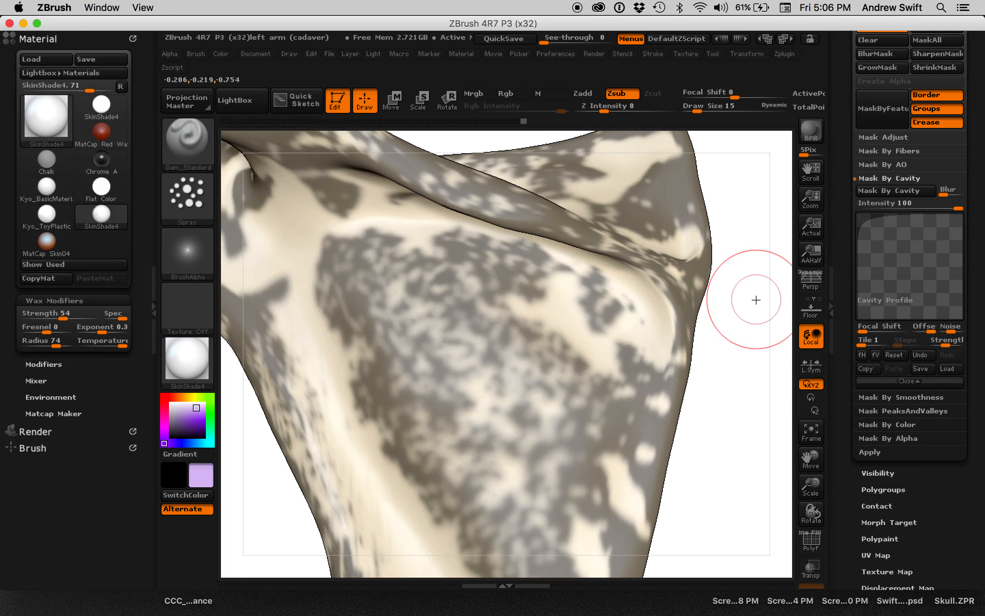
# Turn Rgb painting back on with an Rgb Intensity of 20.
pyautogui.click(217, 54)
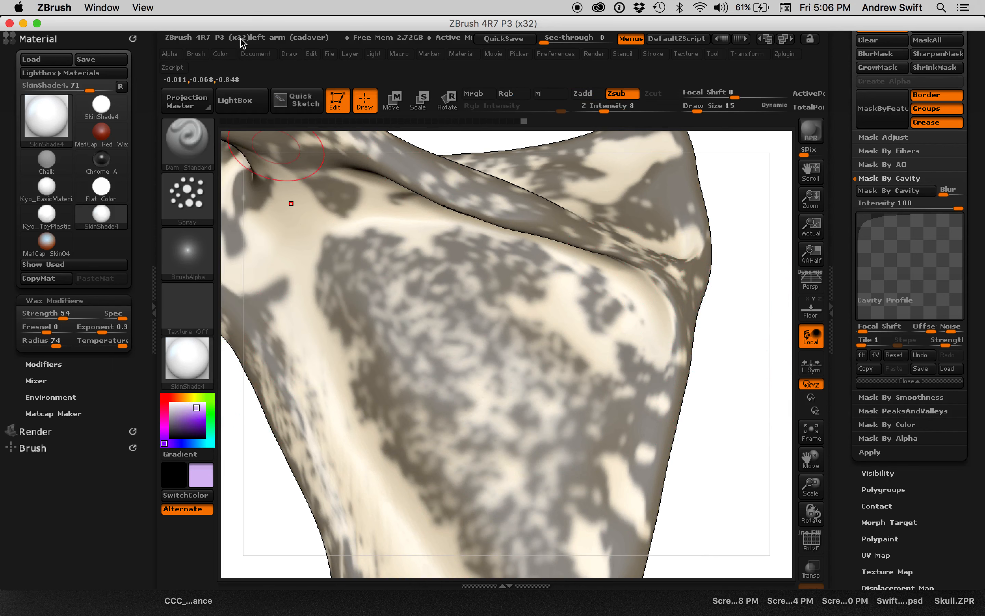
pyautogui.click(508, 95)
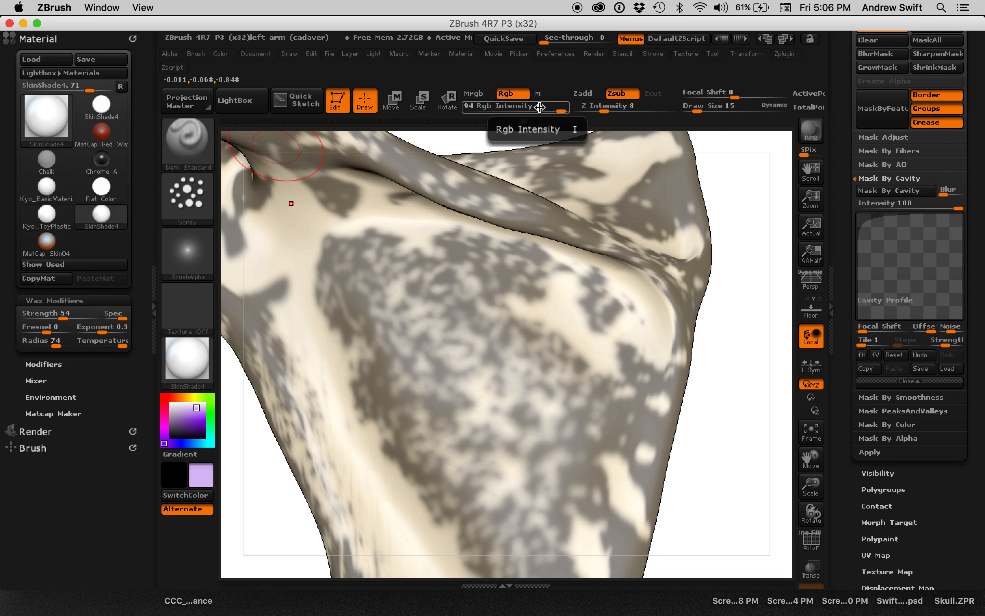
# Try filling the unmasked areas of the scapula with light purple at Rgb Intensity 20.
pyautogui.click(224, 55)
pyautogui.click(264, 309)
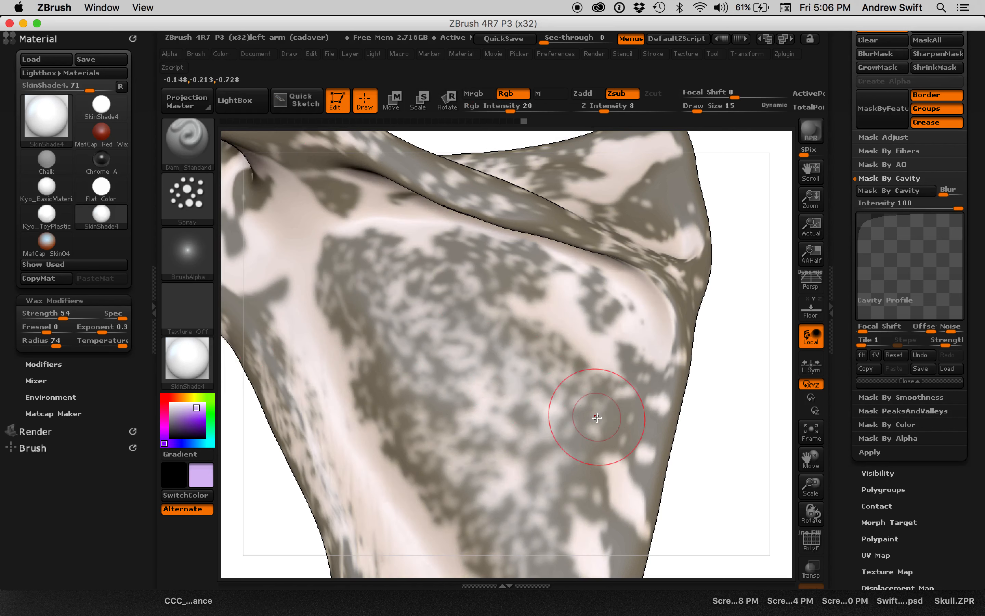
pyautogui.hotkey('ctrl', 'z')
pyautogui.moveTo(732, 470); pyautogui.dragTo(732, 550)
pyautogui.hotkey('ctrl', 'h')
pyautogui.hotkey('ctrl', 'z')
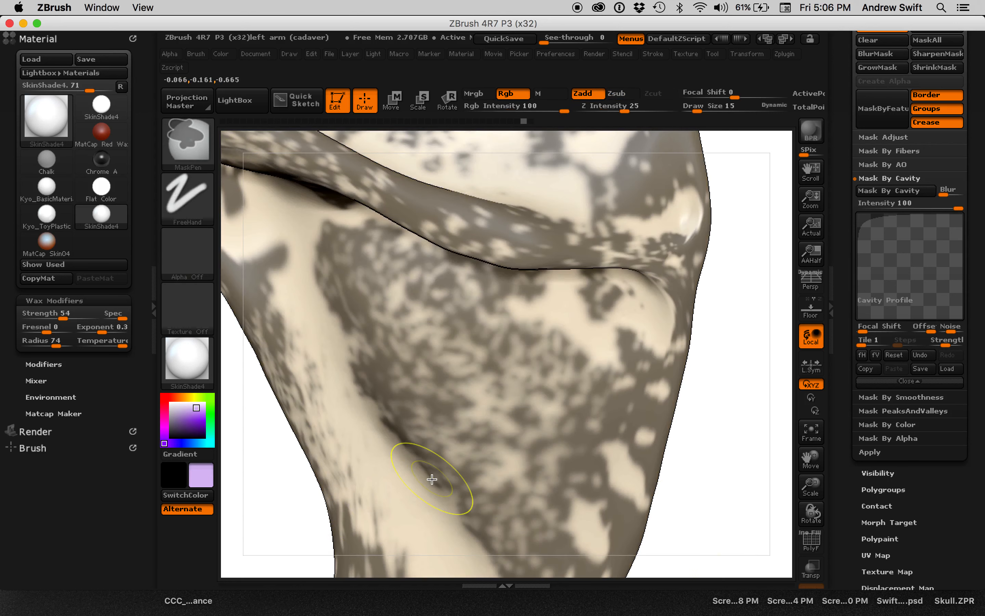
# Hide the mask display on the scapula while leaving the cavity mask itself in place.
pyautogui.moveTo(692, 400); pyautogui.dragTo(708, 382)
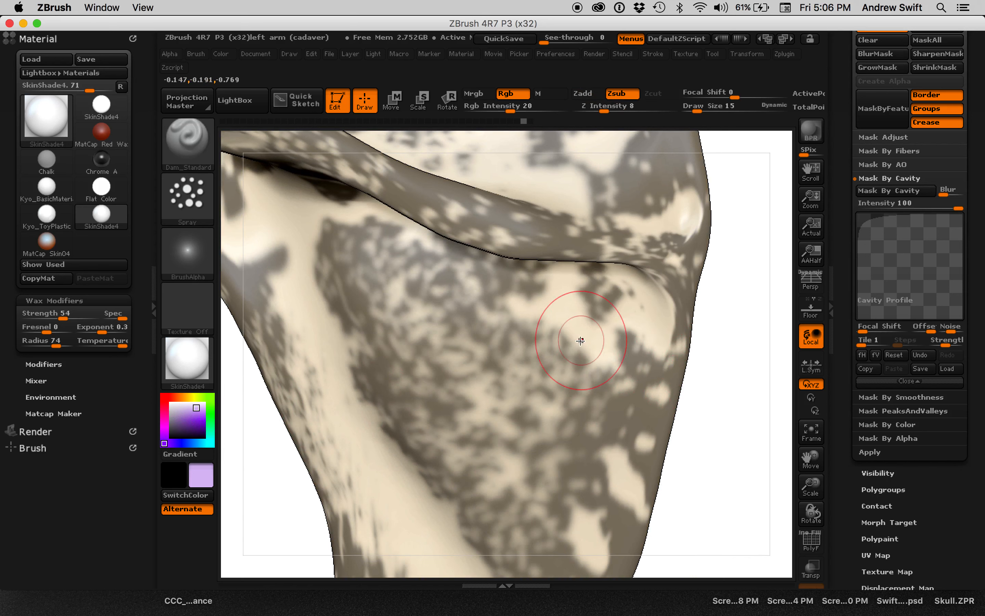
pyautogui.press('ctrl')
pyautogui.hotkey('ctrl', 'h')
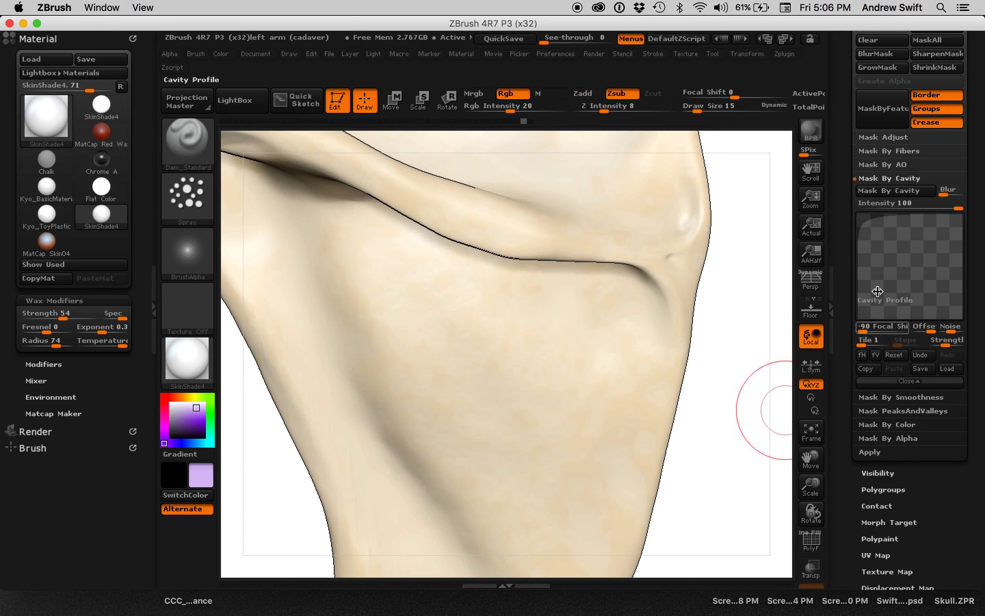
pyautogui.moveTo(843, 118); pyautogui.dragTo(845, 188)
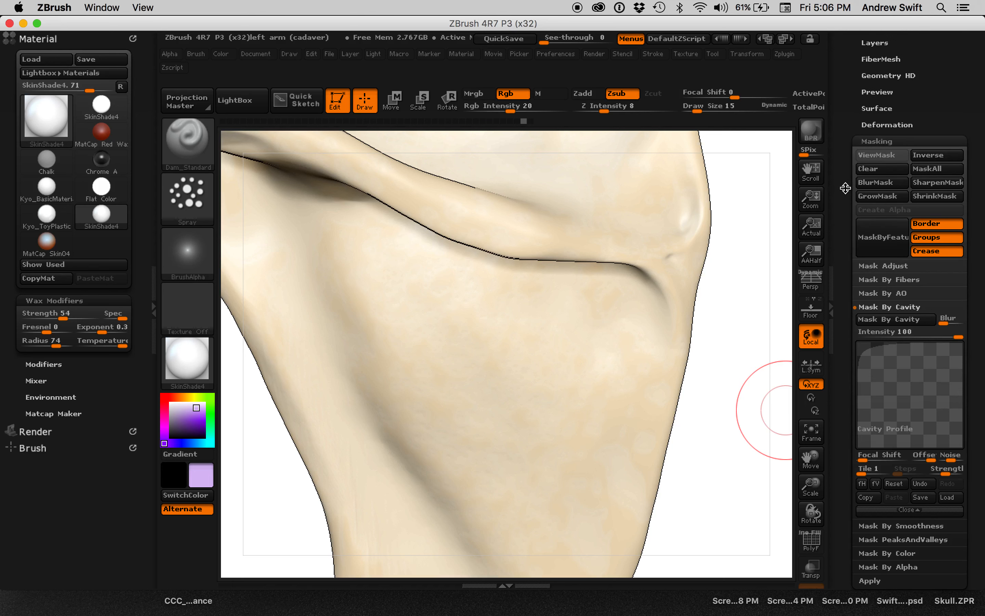
pyautogui.click(878, 157)
pyautogui.click(877, 156)
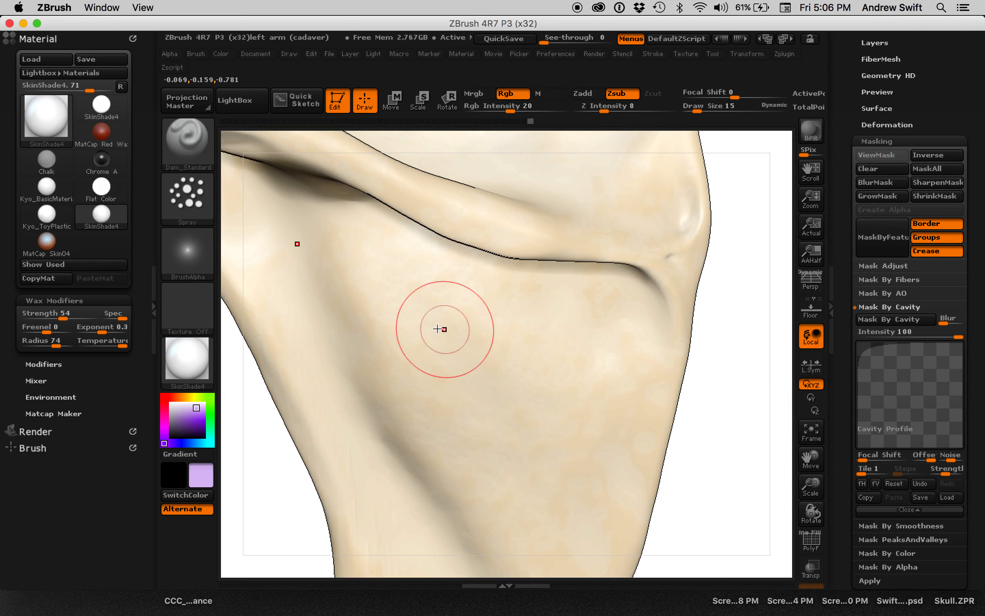
# Try brushing light purple onto the upper blade of the scapula with the spray stroke at Draw Size 34.
pyautogui.press('s')
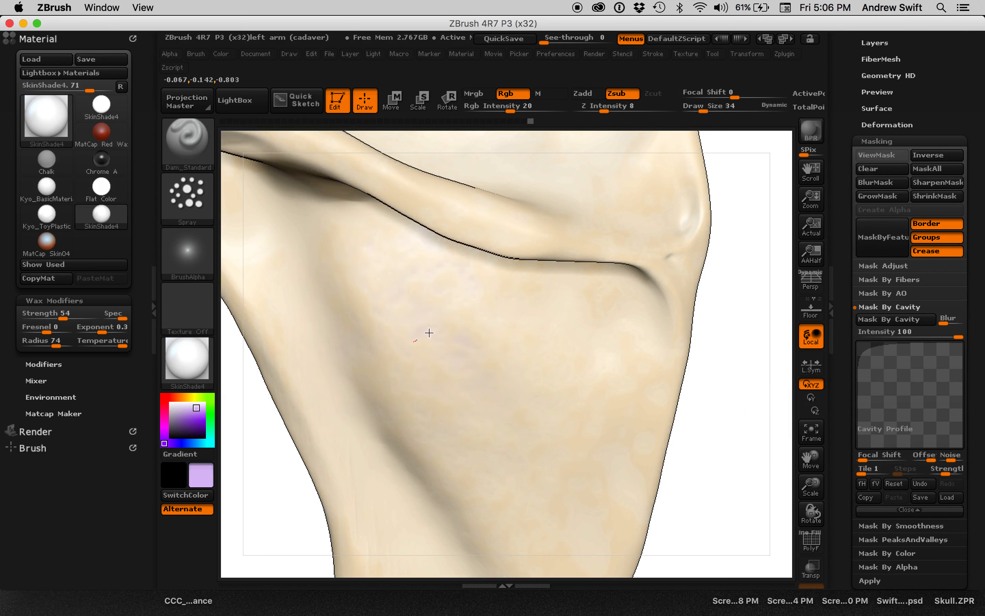
pyautogui.hotkey('ctrl', 'z')
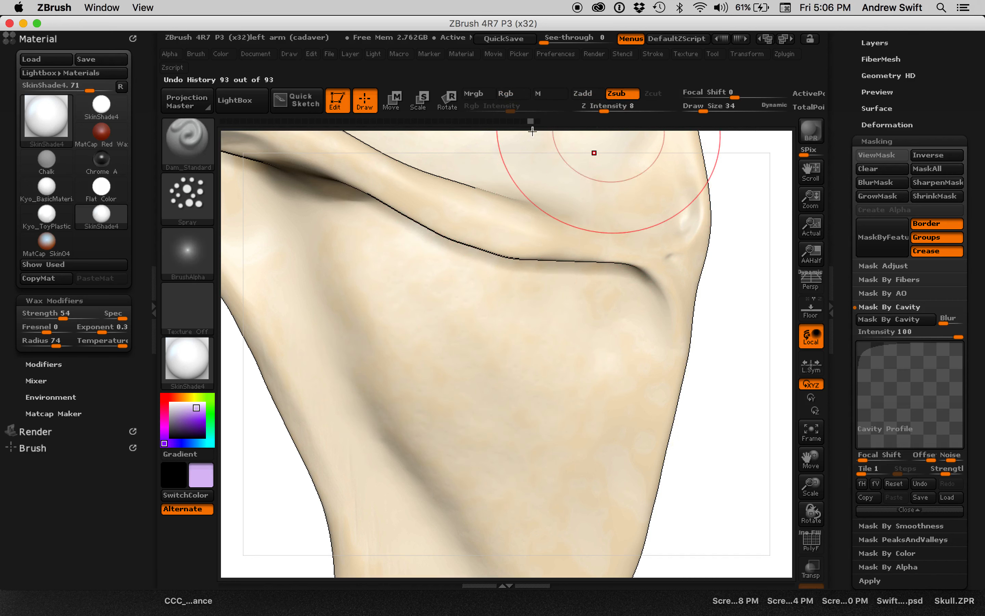
# Sculpt subtle bumps through the mask on the scapula's blade with the Dam_Standard spray brush, Zsub, Draw Size 23 and Z Intensity 8.
pyautogui.press('s')
pyautogui.moveTo(452, 313); pyautogui.dragTo(450, 318)
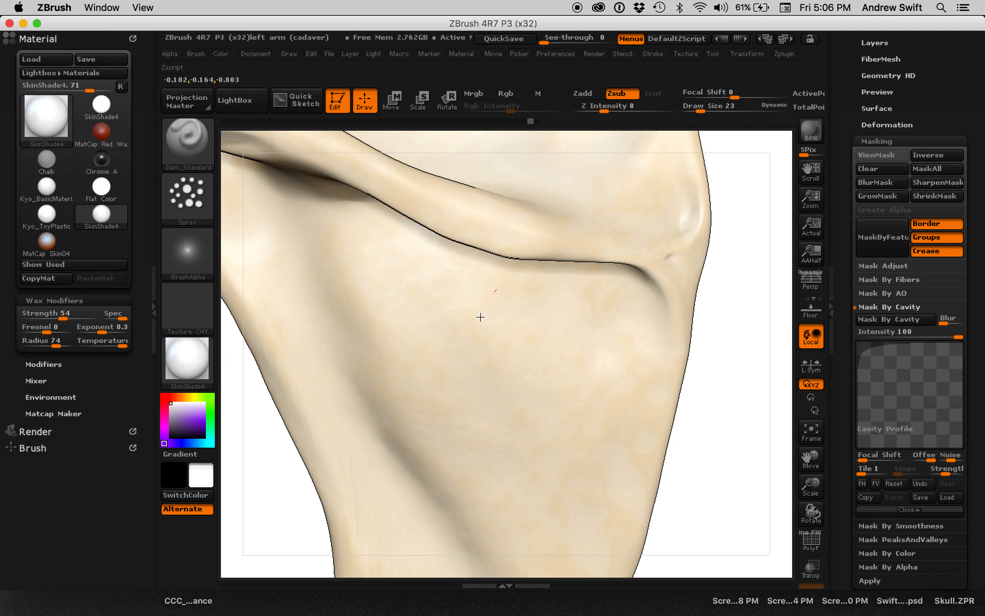
pyautogui.moveTo(695, 387)
pyautogui.mouseDown()
pyautogui.moveTo(699, 354)
pyautogui.moveTo(717, 347)
pyautogui.moveTo(681, 410)
pyautogui.moveTo(700, 369)
pyautogui.moveTo(591, 403)
pyautogui.moveTo(704, 379)
pyautogui.moveTo(653, 376)
pyautogui.mouseUp()
pyautogui.moveTo(673, 458); pyautogui.dragTo(642, 460)
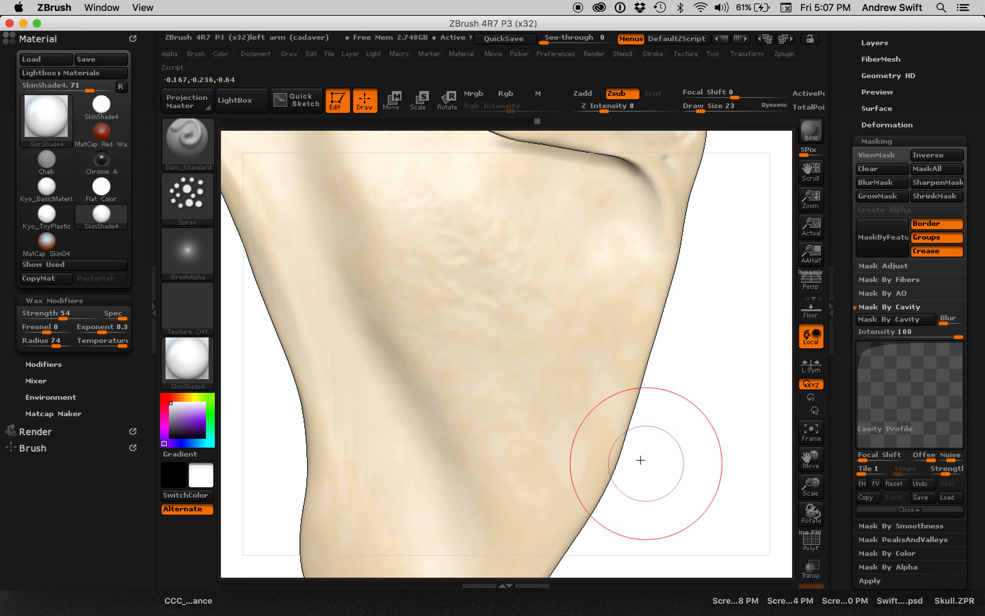
pyautogui.moveTo(673, 413); pyautogui.dragTo(463, 372)
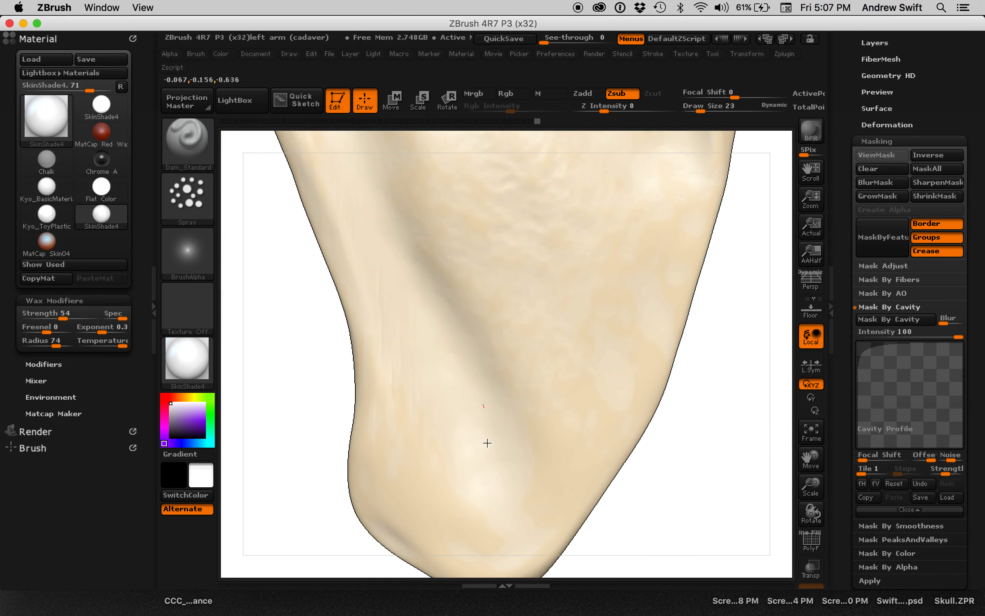
pyautogui.moveTo(675, 460); pyautogui.dragTo(487, 398)
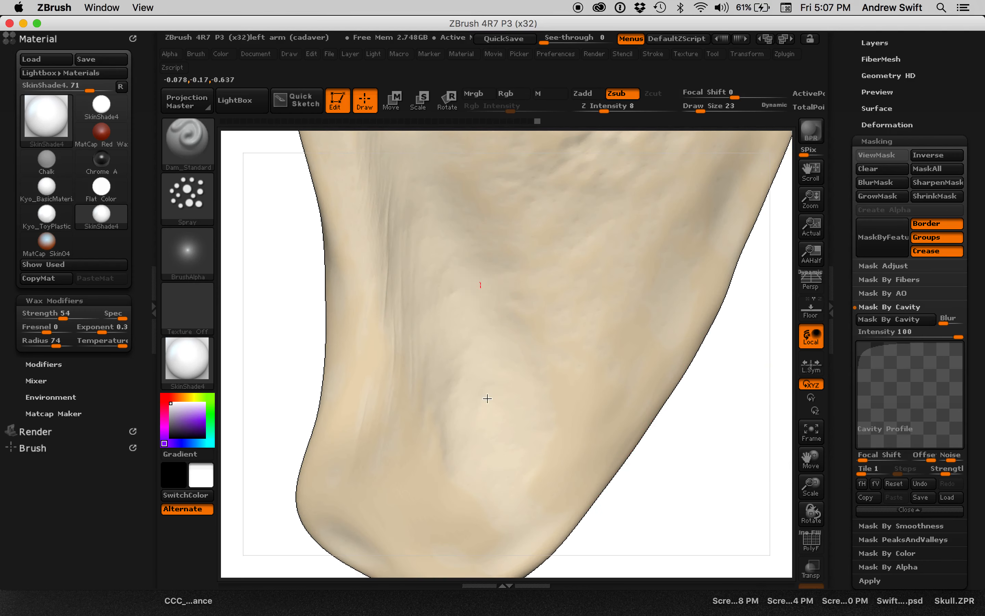
# Add bumpy texture to the middle of the scapula's blade and soften it with the Smooth brush.
pyautogui.keyDown('alt'); pyautogui.moveTo(694, 446); pyautogui.dragTo(672, 558); pyautogui.keyUp('alt')
pyautogui.keyDown('alt'); pyautogui.moveTo(745, 340); pyautogui.dragTo(718, 456); pyautogui.keyUp('alt')
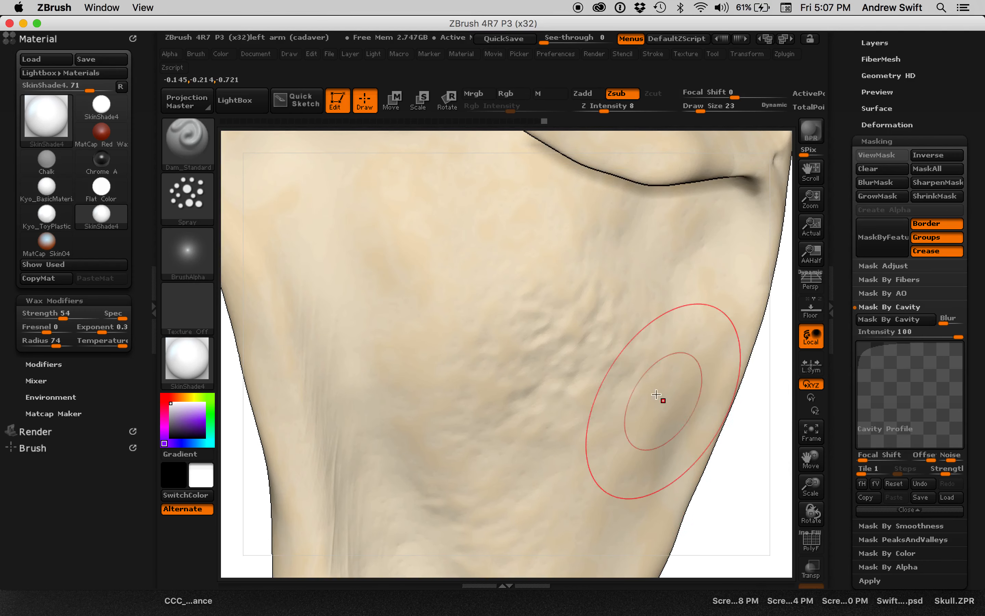
pyautogui.keyDown('shift'); pyautogui.moveTo(623, 369); pyautogui.dragTo(599, 357); pyautogui.keyUp('shift')
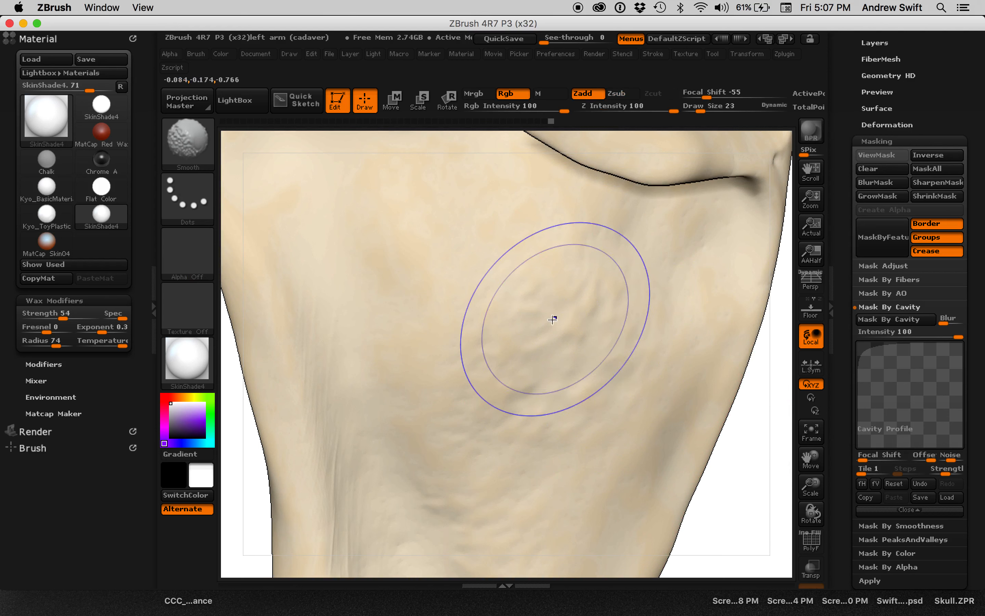
pyautogui.press('ctrl')
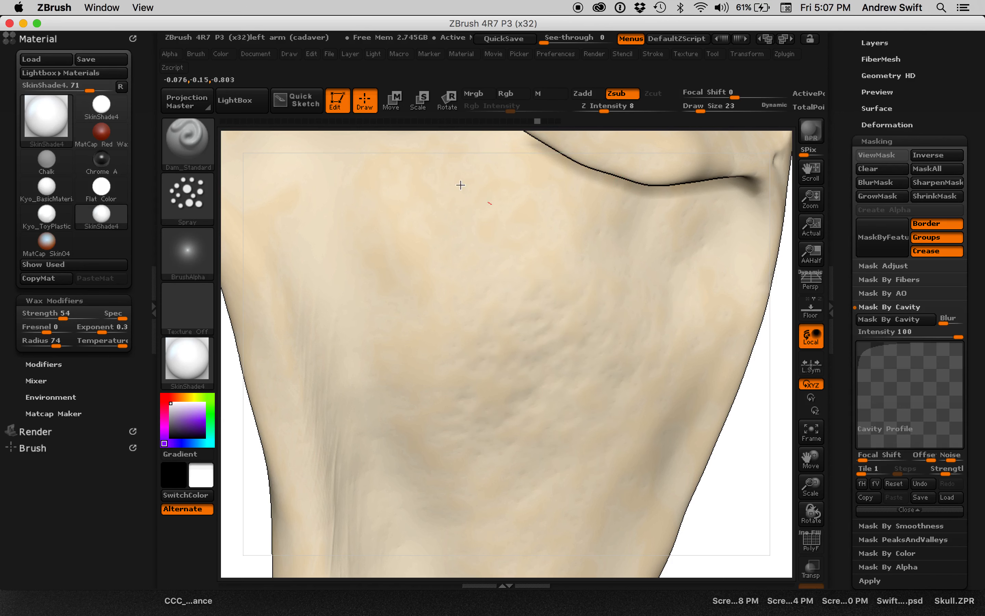
# Continue spraying subtle sculpted texture over the blade around the scapular spine and along the groove beside its outer border.
pyautogui.moveTo(763, 354)
pyautogui.keyDown('alt'); pyautogui.mouseDown()
pyautogui.moveTo(761, 374)
pyautogui.moveTo(697, 407)
pyautogui.moveTo(712, 420)
pyautogui.moveTo(706, 411)
pyautogui.mouseUp(); pyautogui.keyUp('alt')
pyautogui.moveTo(688, 355); pyautogui.dragTo(698, 392)
pyautogui.moveTo(708, 370)
pyautogui.mouseDown()
pyautogui.moveTo(750, 275)
pyautogui.moveTo(636, 424)
pyautogui.moveTo(618, 479)
pyautogui.moveTo(659, 407)
pyautogui.mouseUp()
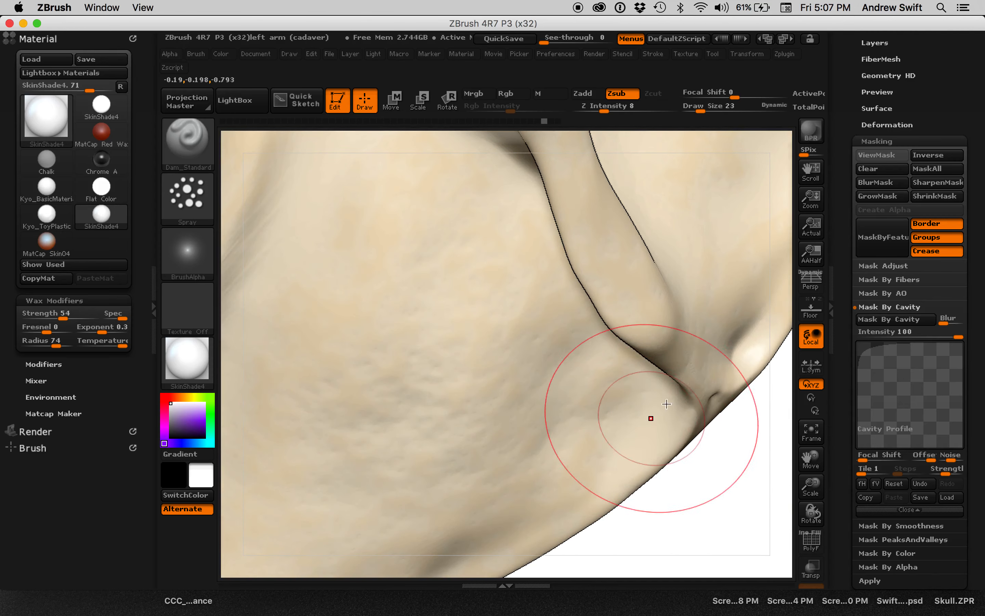
pyautogui.moveTo(385, 150)
pyautogui.mouseDown()
pyautogui.moveTo(407, 215)
pyautogui.moveTo(579, 361)
pyautogui.mouseUp()
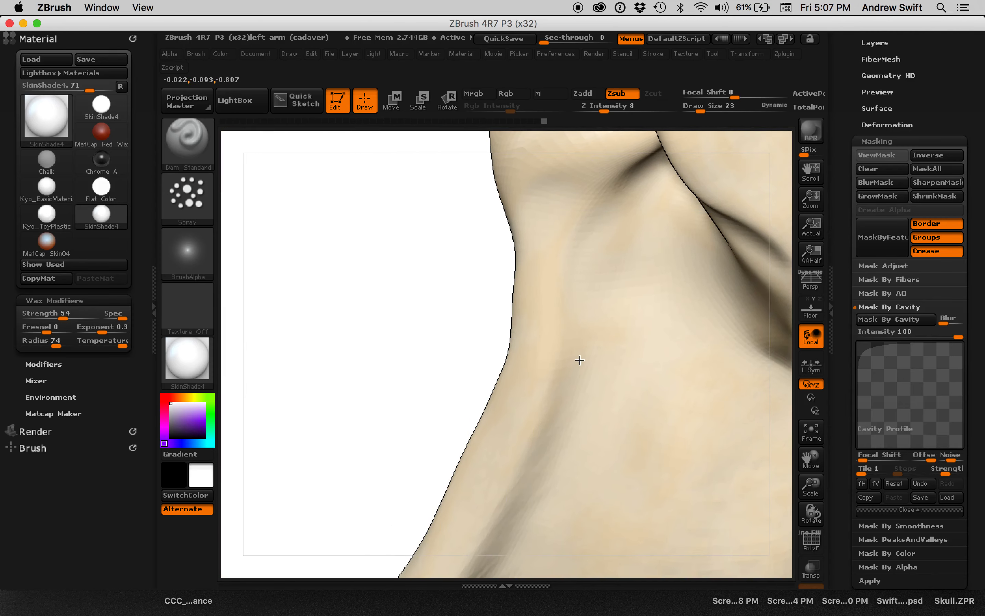
pyautogui.moveTo(374, 246); pyautogui.dragTo(415, 276)
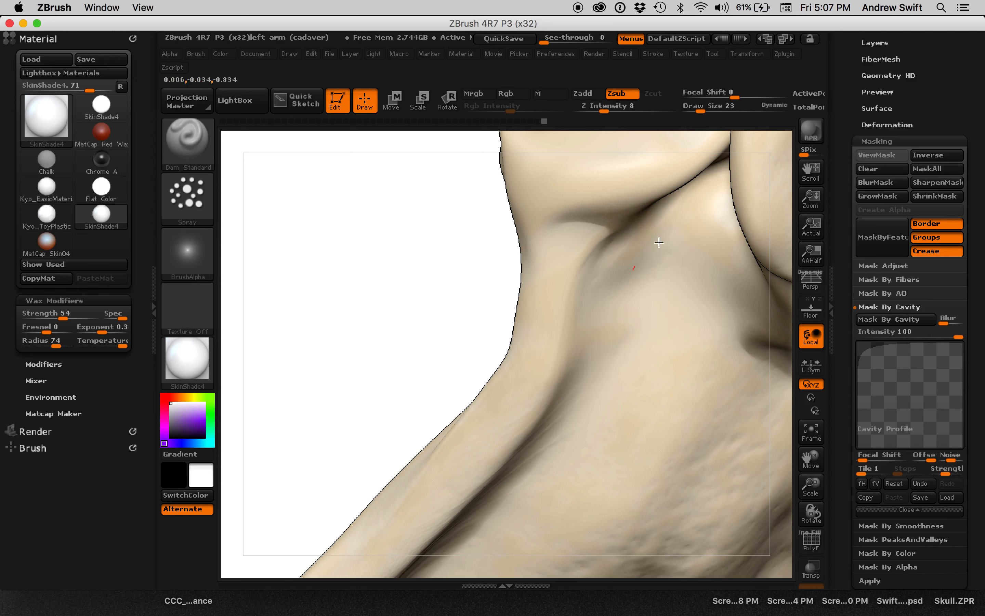
pyautogui.moveTo(420, 356)
pyautogui.mouseDown()
pyautogui.moveTo(398, 262)
pyautogui.moveTo(409, 293)
pyautogui.mouseUp()
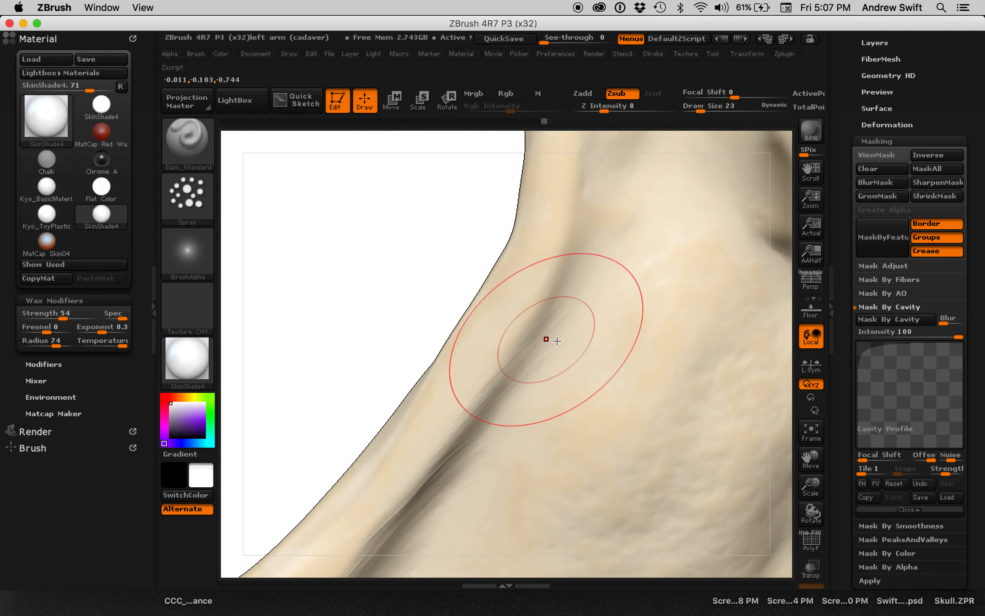
pyautogui.moveTo(531, 347); pyautogui.dragTo(564, 293)
pyautogui.moveTo(407, 305)
pyautogui.mouseDown()
pyautogui.moveTo(422, 297)
pyautogui.moveTo(487, 415)
pyautogui.mouseUp()
pyautogui.moveTo(670, 464)
pyautogui.mouseDown()
pyautogui.moveTo(673, 436)
pyautogui.moveTo(628, 411)
pyautogui.moveTo(649, 451)
pyautogui.moveTo(561, 203)
pyautogui.mouseUp()
pyautogui.moveTo(659, 370)
pyautogui.mouseDown()
pyautogui.moveTo(629, 325)
pyautogui.moveTo(611, 376)
pyautogui.moveTo(677, 391)
pyautogui.moveTo(702, 377)
pyautogui.moveTo(719, 416)
pyautogui.moveTo(690, 419)
pyautogui.moveTo(690, 396)
pyautogui.moveTo(692, 410)
pyautogui.moveTo(713, 398)
pyautogui.moveTo(694, 395)
pyautogui.moveTo(719, 414)
pyautogui.moveTo(682, 415)
pyautogui.mouseUp()
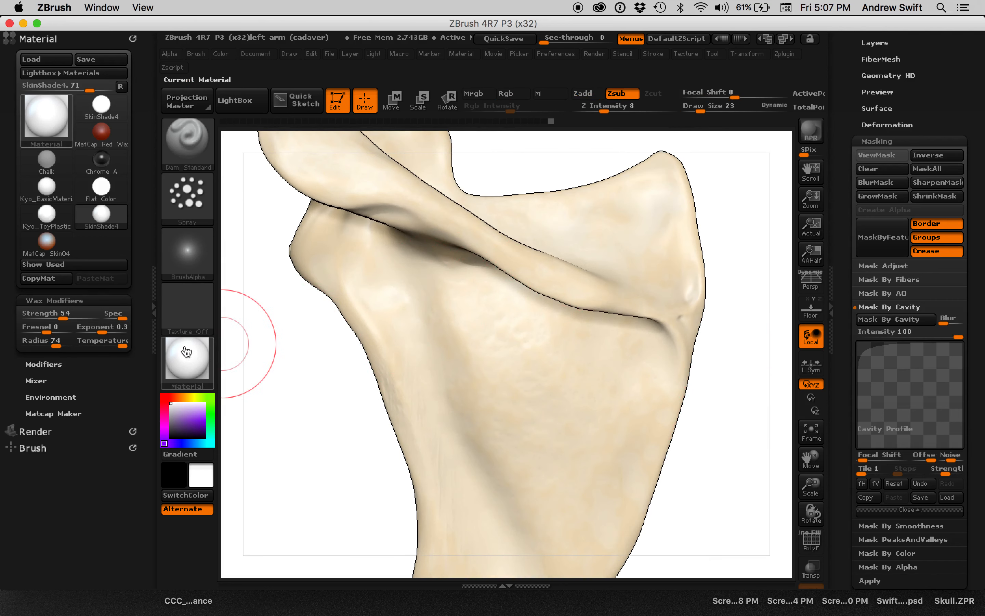
# Examine the SkinShade4 material's modifiers, including its specular curve.
pyautogui.click(192, 362)
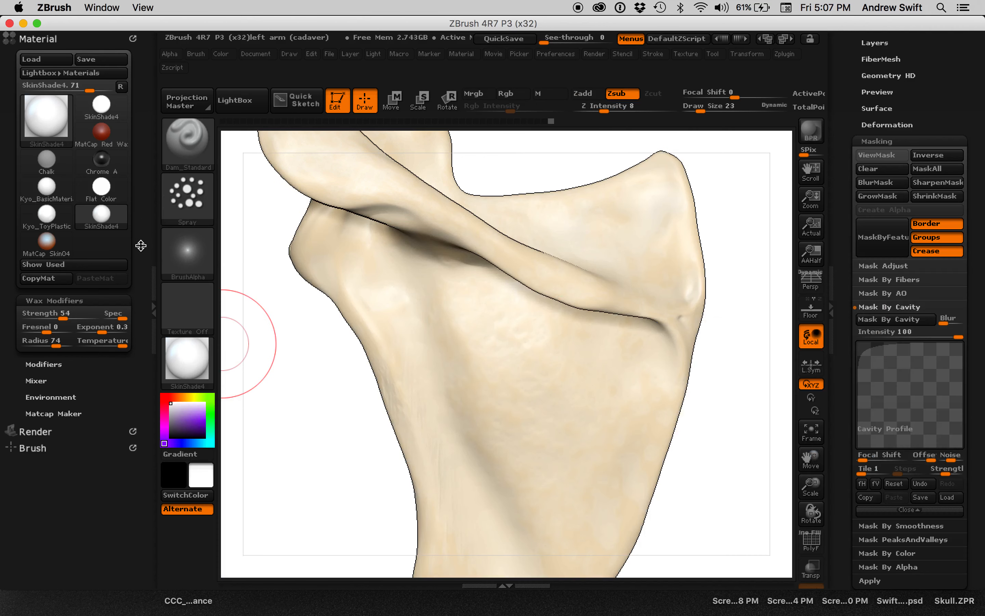
pyautogui.click(58, 301)
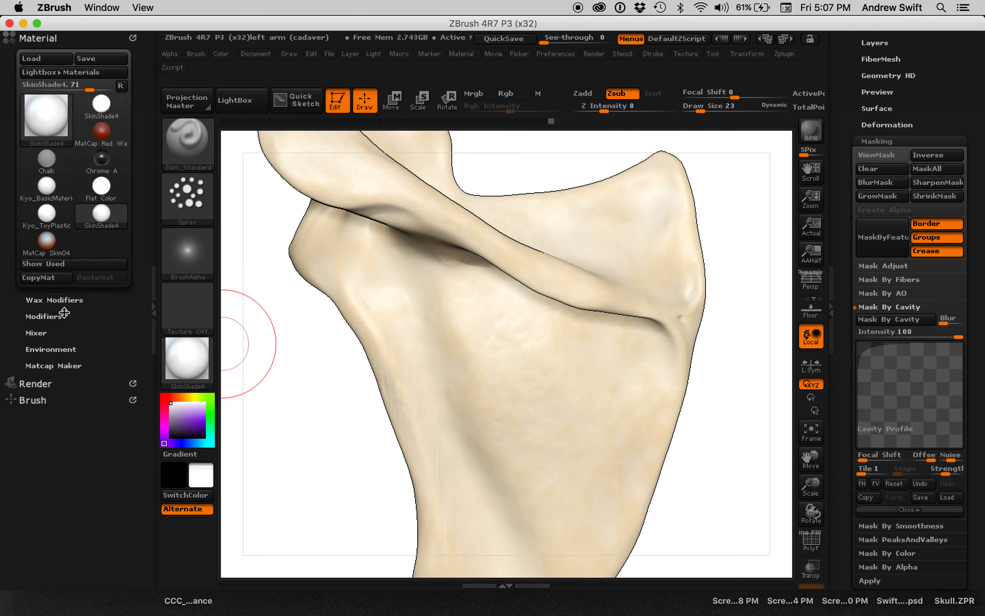
pyautogui.click(52, 316)
pyautogui.moveTo(138, 82); pyautogui.dragTo(81, 175)
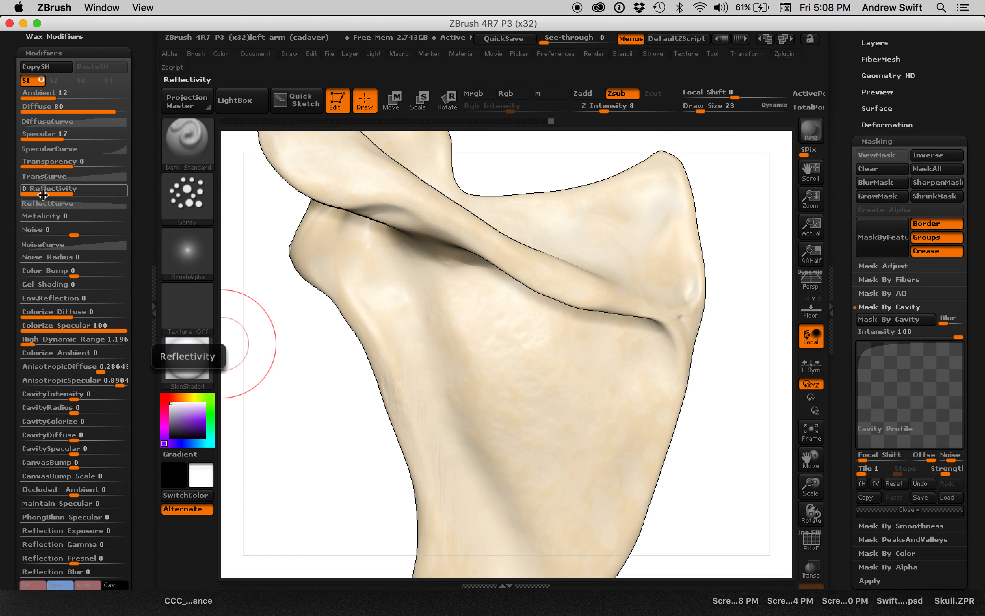
pyautogui.click(67, 149)
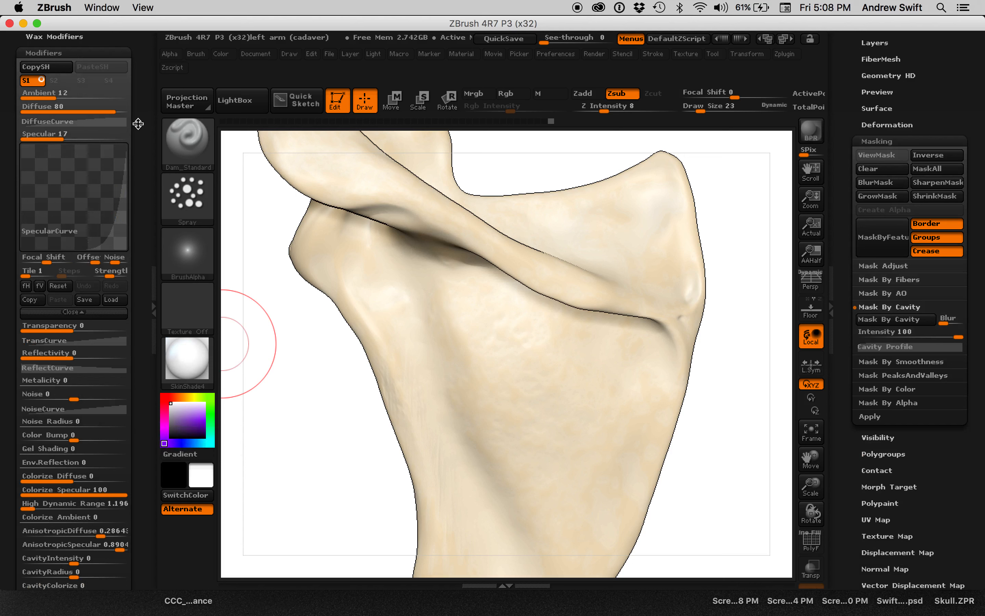
pyautogui.click(103, 57)
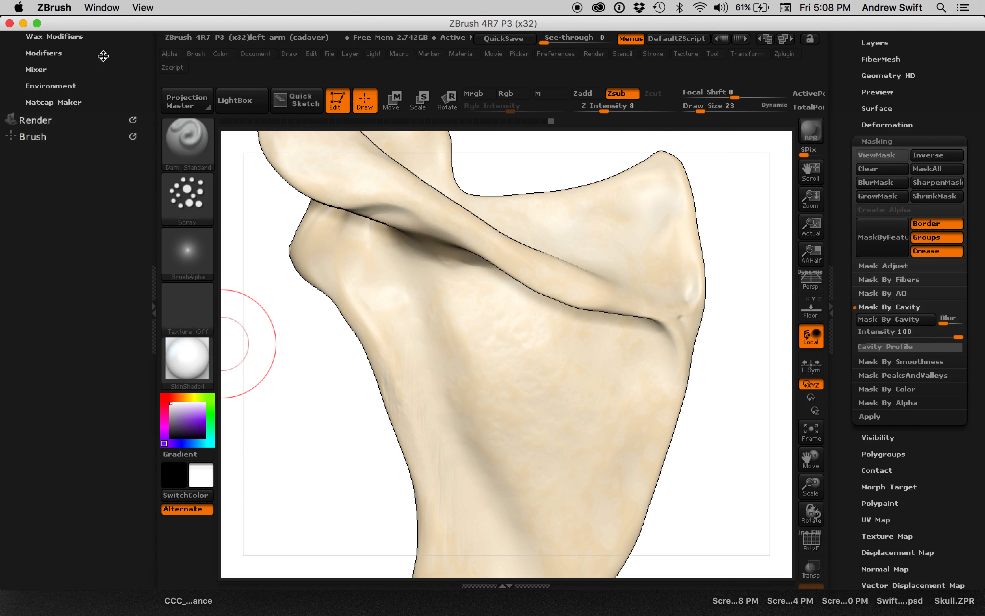
# Set the SkinShade4 material's mixer to Posterize 92, Outline 0.596 and outline Depth 5.4911.
pyautogui.click(36, 69)
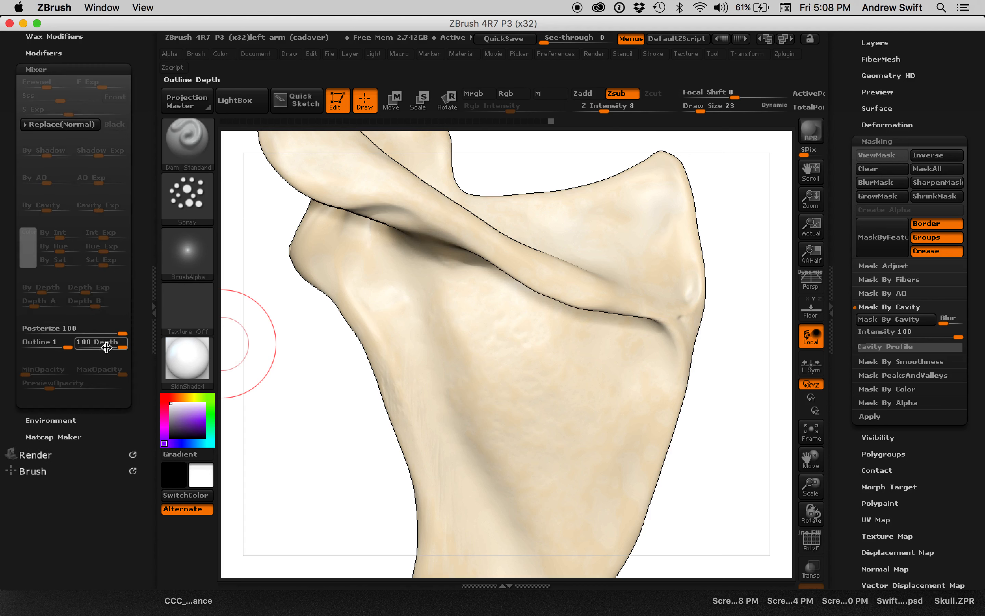
pyautogui.moveTo(122, 348); pyautogui.dragTo(50, 347)
pyautogui.moveTo(116, 334)
pyautogui.mouseDown()
pyautogui.moveTo(66, 335)
pyautogui.moveTo(118, 334)
pyautogui.moveTo(87, 344)
pyautogui.moveTo(100, 344)
pyautogui.mouseUp()
# Raise the SubPixel antialiasing render quality (SPix) to 7 with the whole scapula in frame.
pyautogui.moveTo(277, 367)
pyautogui.mouseDown()
pyautogui.moveTo(308, 385)
pyautogui.moveTo(310, 409)
pyautogui.moveTo(295, 405)
pyautogui.moveTo(314, 402)
pyautogui.moveTo(314, 378)
pyautogui.moveTo(326, 371)
pyautogui.moveTo(340, 396)
pyautogui.moveTo(297, 401)
pyautogui.moveTo(337, 396)
pyautogui.moveTo(309, 418)
pyautogui.moveTo(320, 407)
pyautogui.mouseUp()
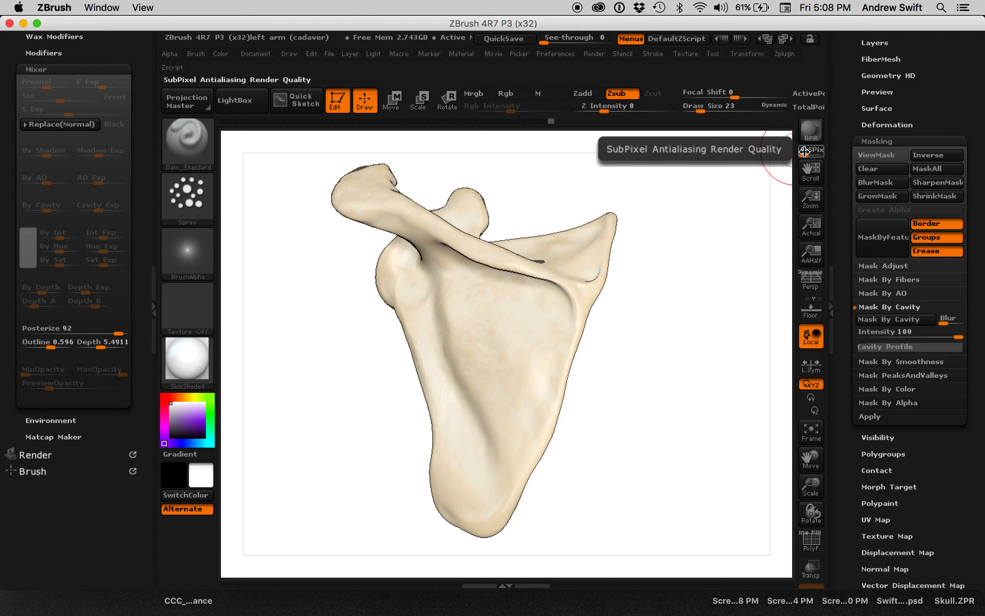
pyautogui.keyDown('alt'); pyautogui.moveTo(684, 181); pyautogui.dragTo(701, 255); pyautogui.keyUp('alt')
pyautogui.moveTo(727, 222); pyautogui.dragTo(645, 207)
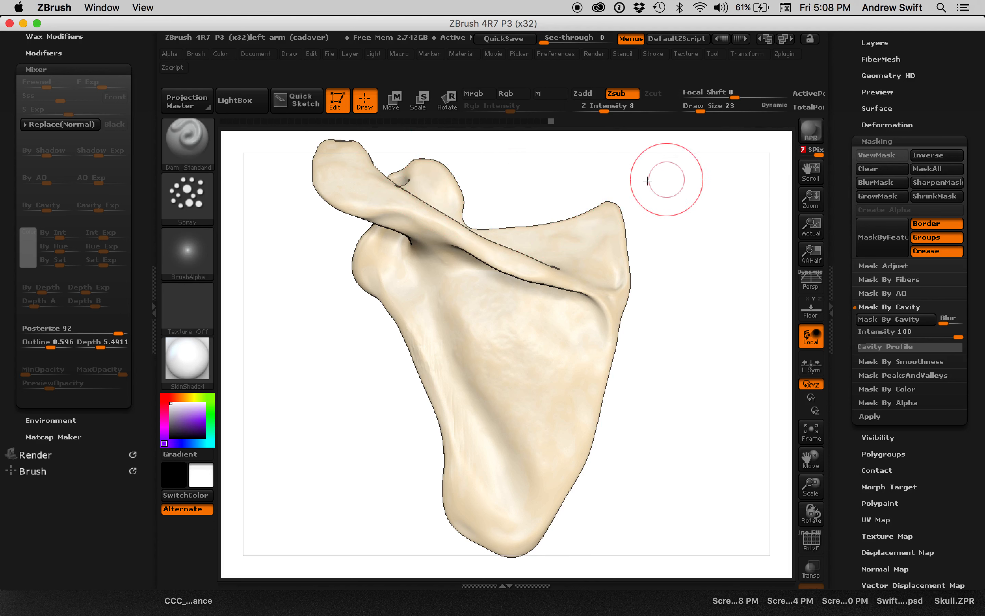
# Review the document size settings and the option for doubling the canvas size.
pyautogui.click(256, 56)
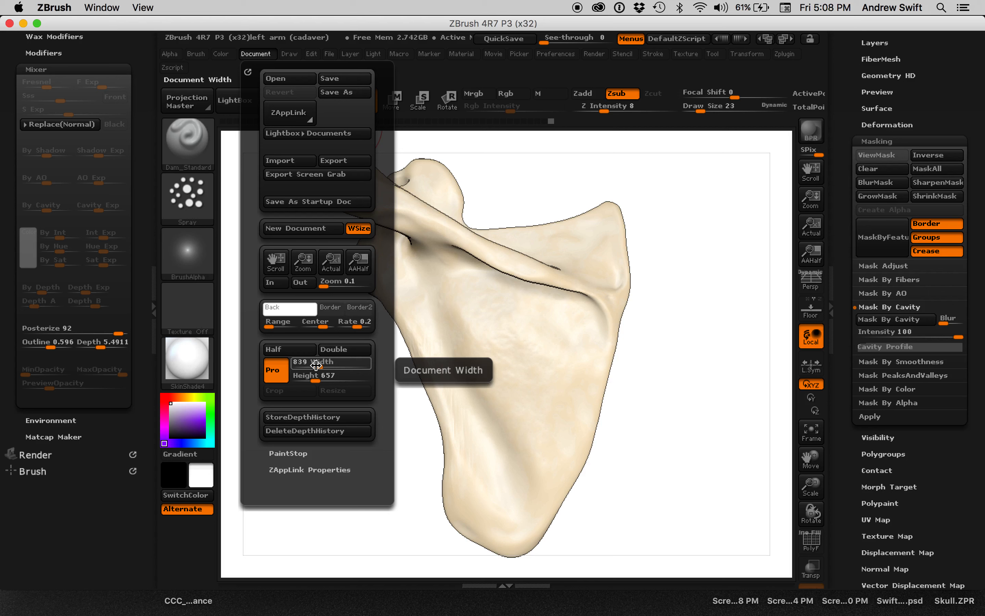
pyautogui.click(339, 350)
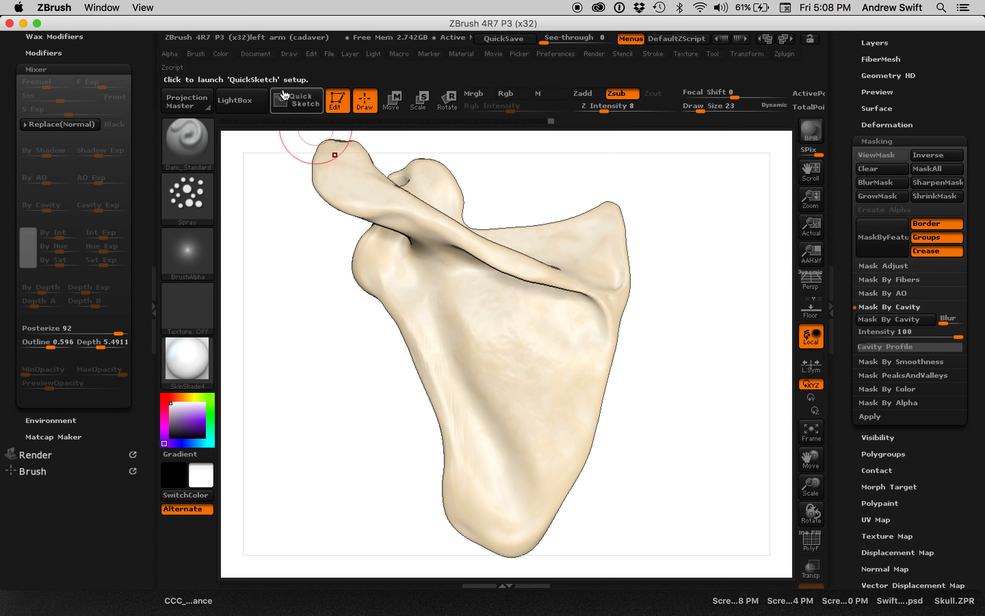
pyautogui.click(257, 55)
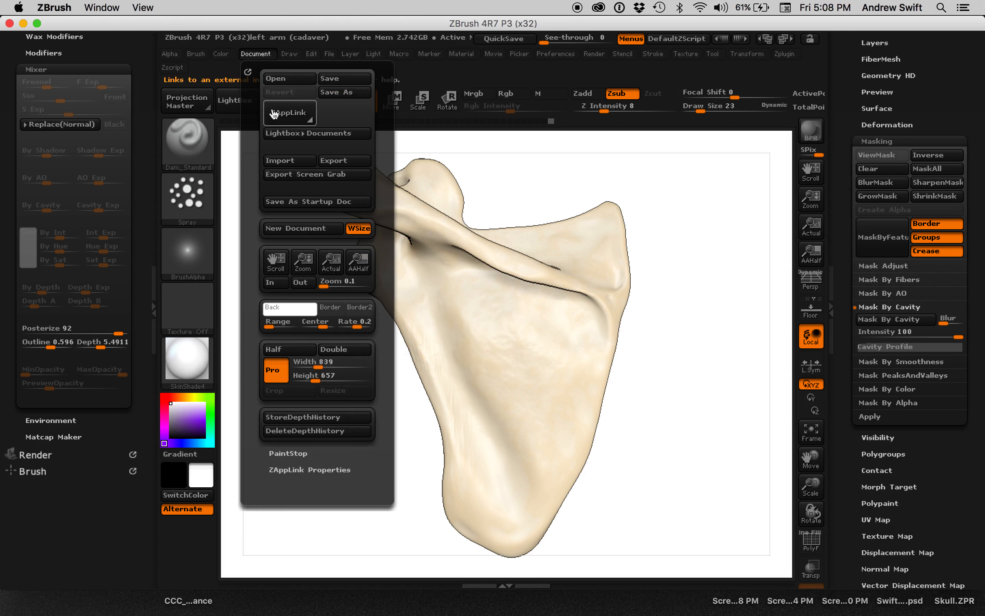
pyautogui.click(343, 351)
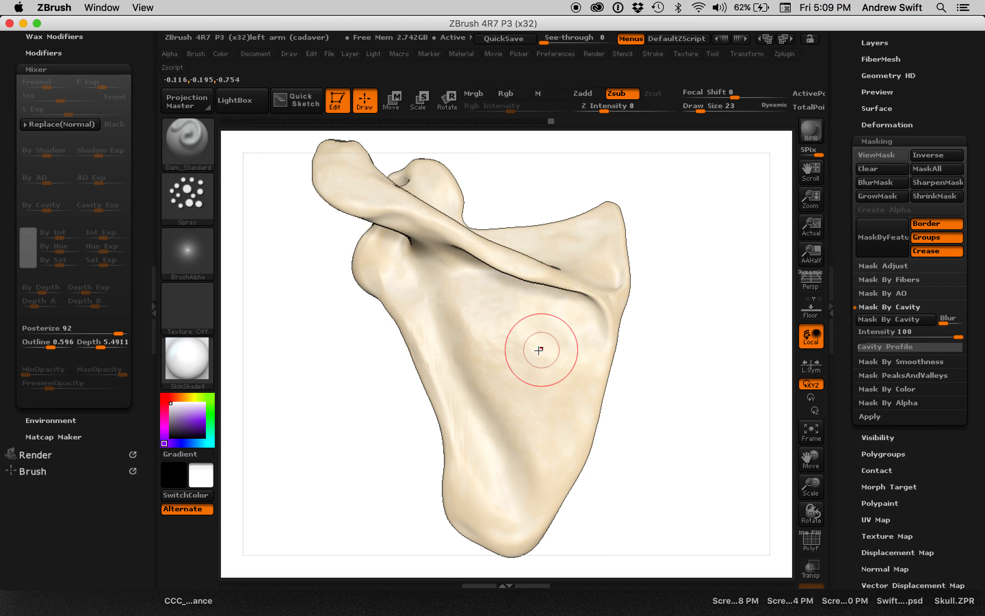
pyautogui.moveTo(682, 314)
pyautogui.mouseDown()
pyautogui.moveTo(674, 290)
pyautogui.moveTo(686, 312)
pyautogui.moveTo(679, 325)
pyautogui.moveTo(660, 322)
pyautogui.moveTo(654, 338)
pyautogui.mouseUp()
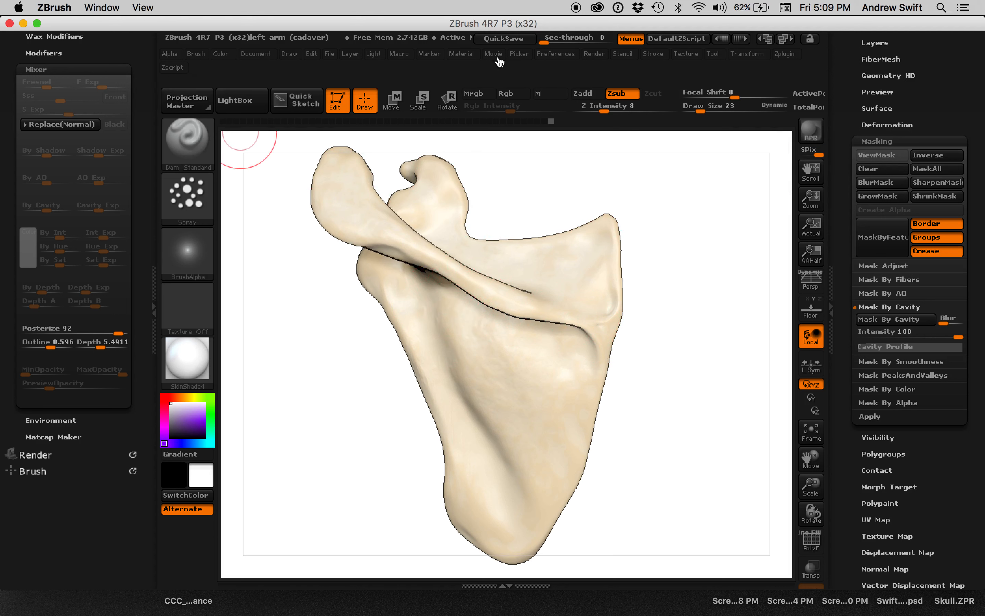
# Dock the Render palette in the side tray with its Bpr Ao settings expanded.
pyautogui.click(593, 54)
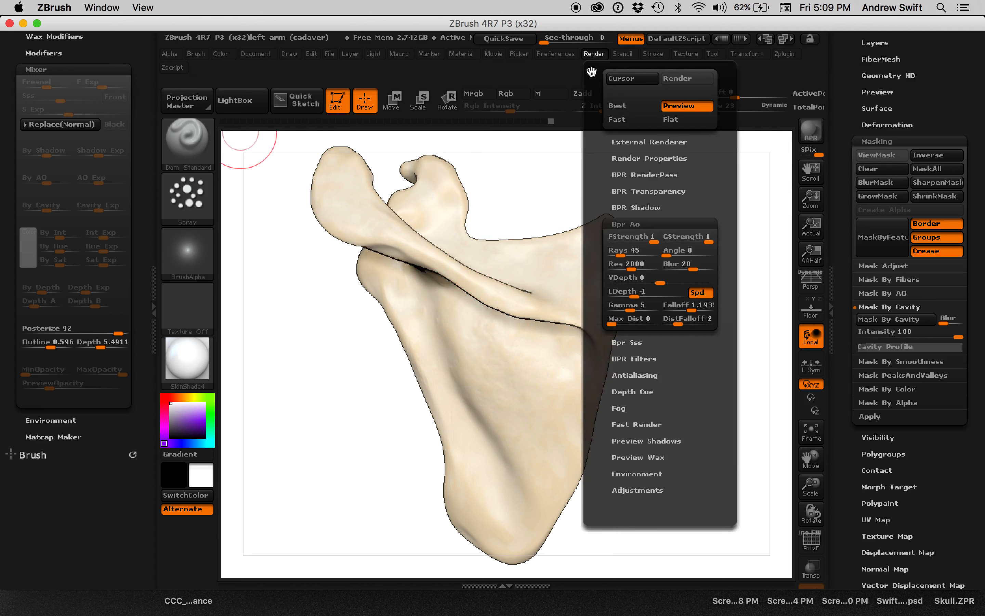
pyautogui.moveTo(591, 72); pyautogui.dragTo(96, 135)
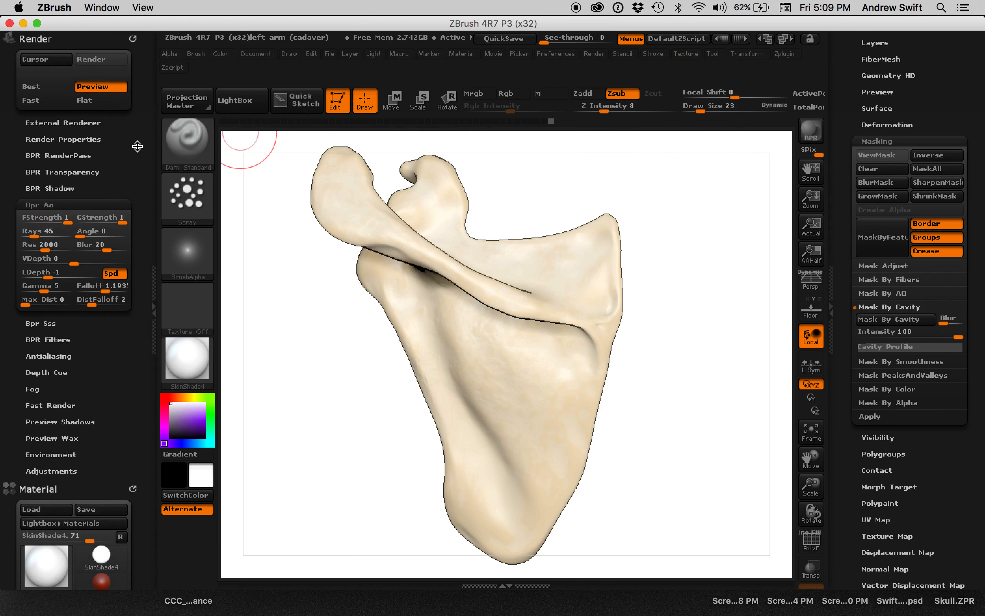
# Expand the BPR RenderPass settings and examine the shadow, ambient occlusion, depth and mask maps from the latest render.
pyautogui.click(71, 158)
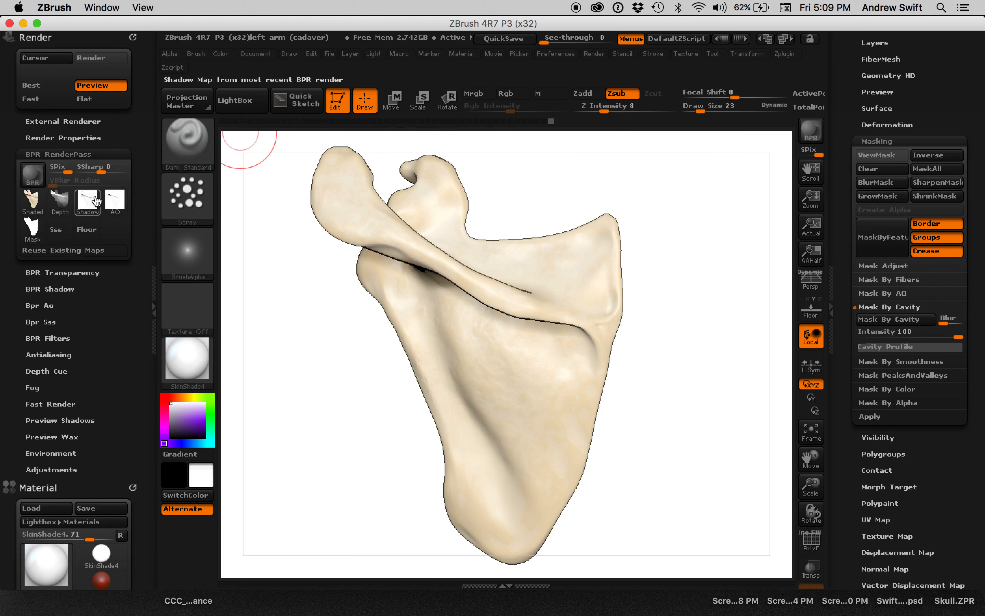
pyautogui.moveTo(115, 200)
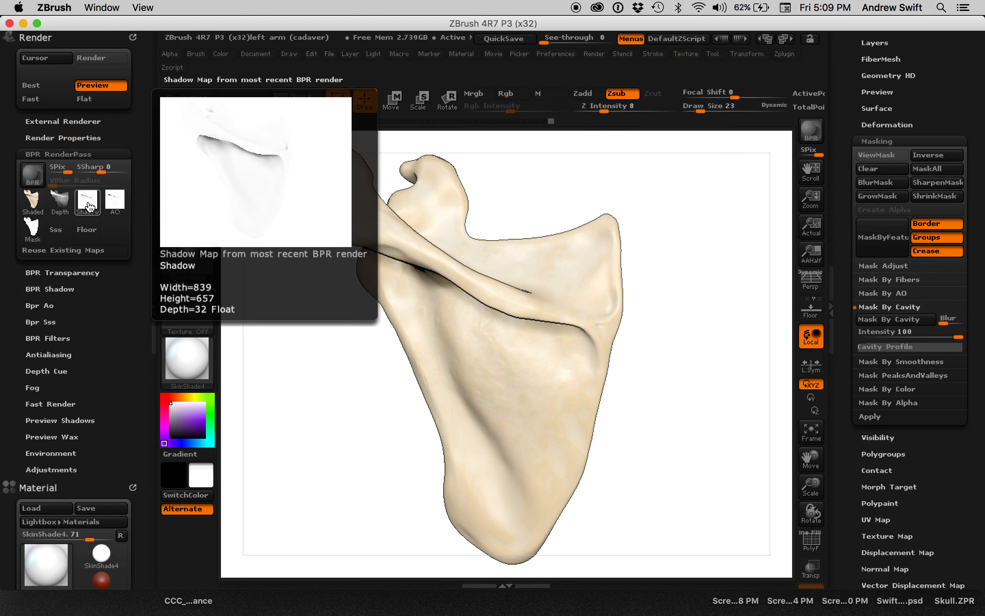
pyautogui.moveTo(63, 207)
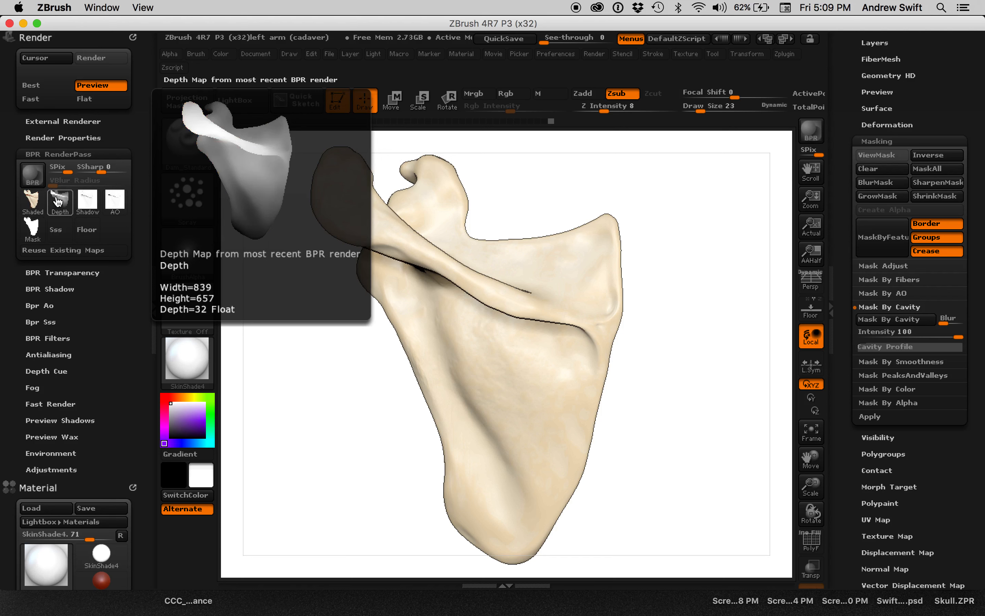
pyautogui.moveTo(40, 230)
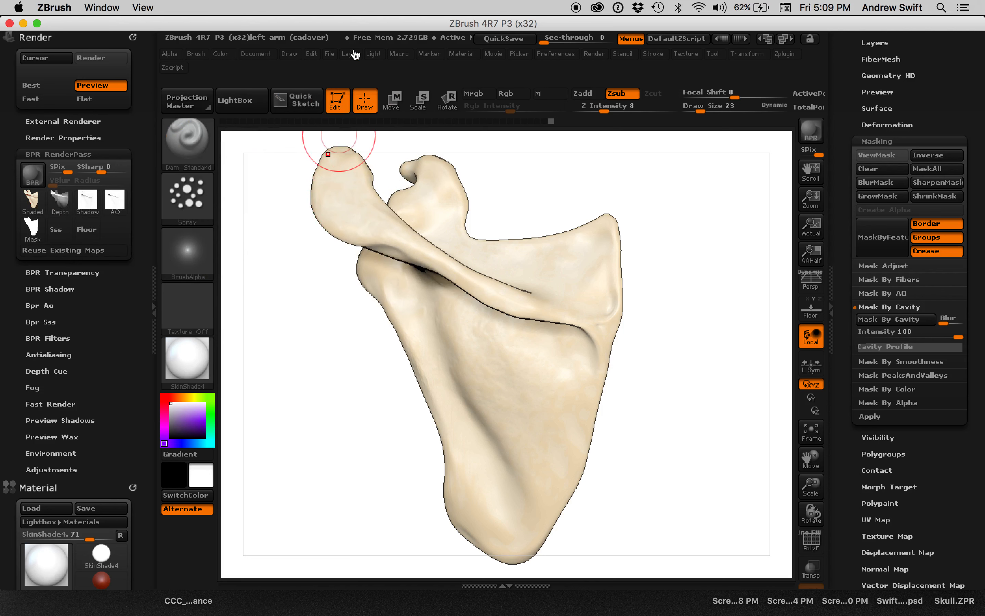
pyautogui.click(371, 56)
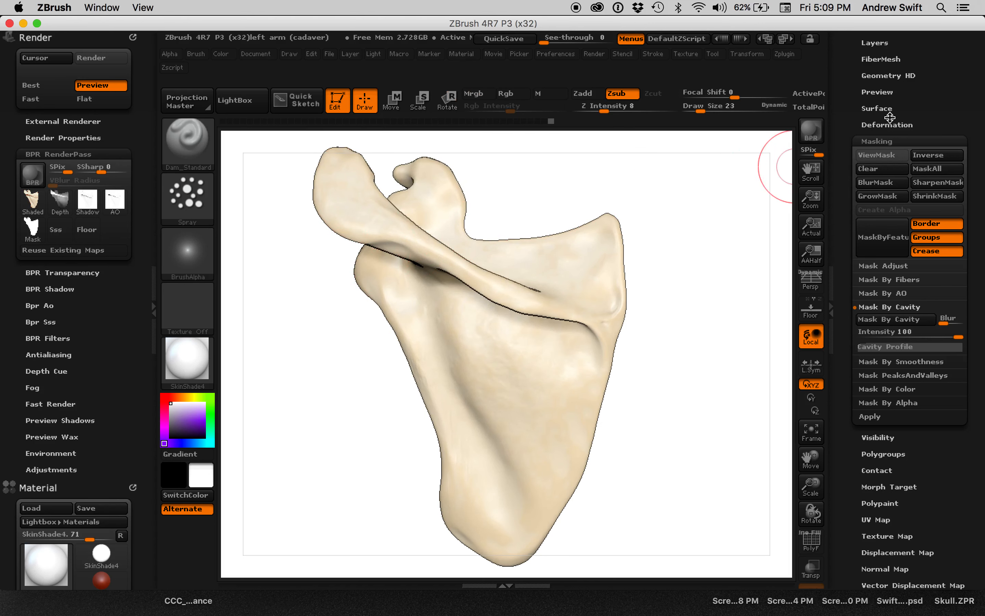
# Lower the SubPixel antialiasing render quality (SPix) to 3 and start a BPR render of the scapula.
pyautogui.click(811, 130)
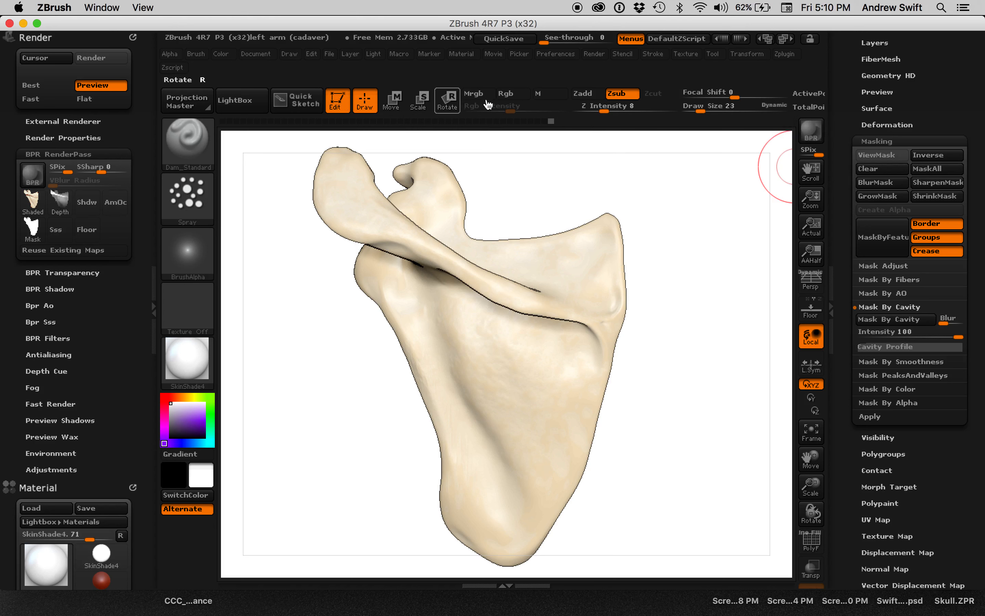
pyautogui.click(809, 155)
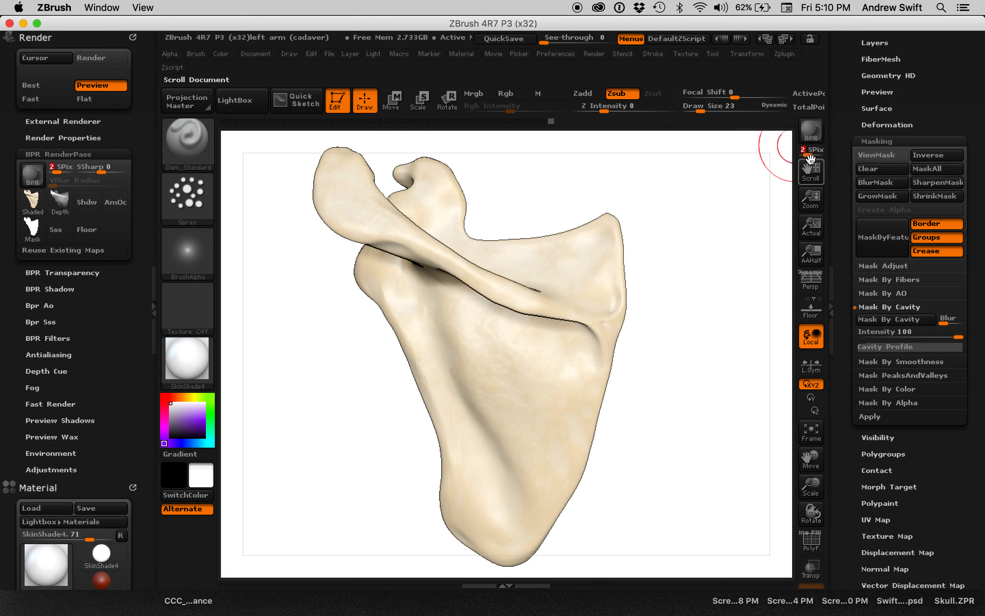
pyautogui.click(808, 152)
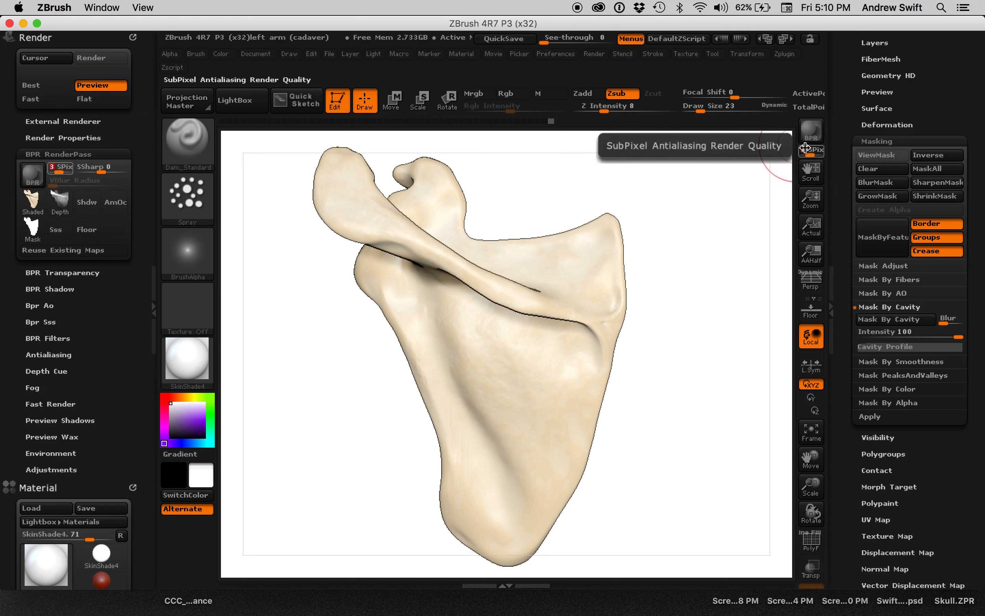
pyautogui.click(806, 136)
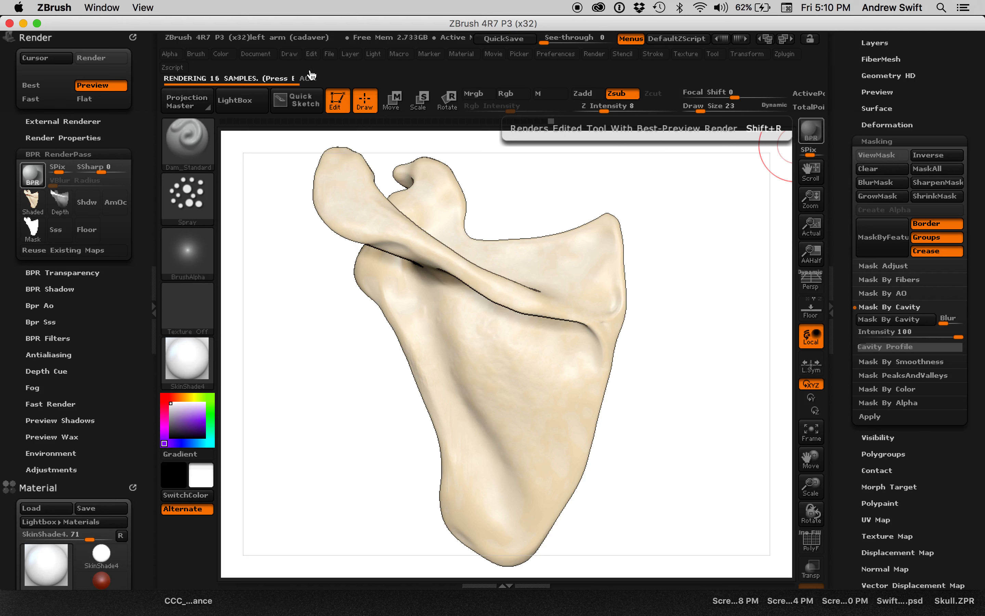
# Check the Render Properties options and the depth and mask maps in BPR RenderPass.
pyautogui.click(65, 138)
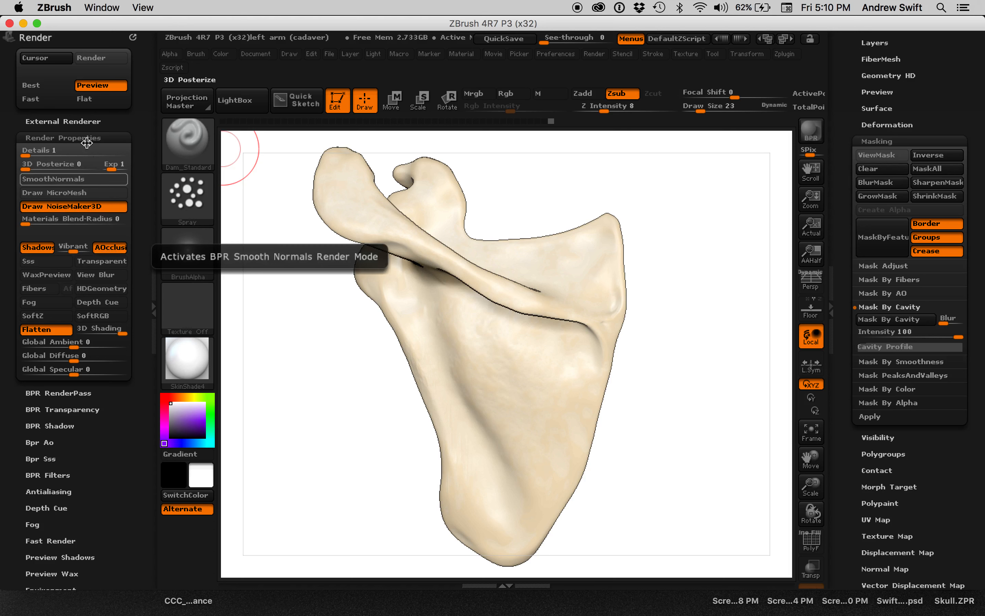
pyautogui.click(69, 138)
pyautogui.click(61, 155)
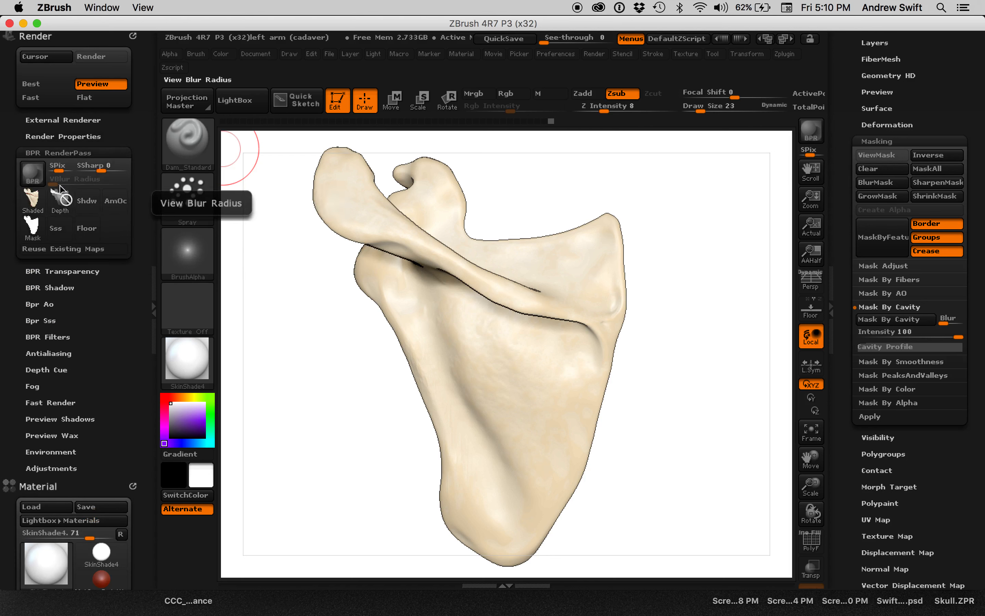
pyautogui.moveTo(31, 230)
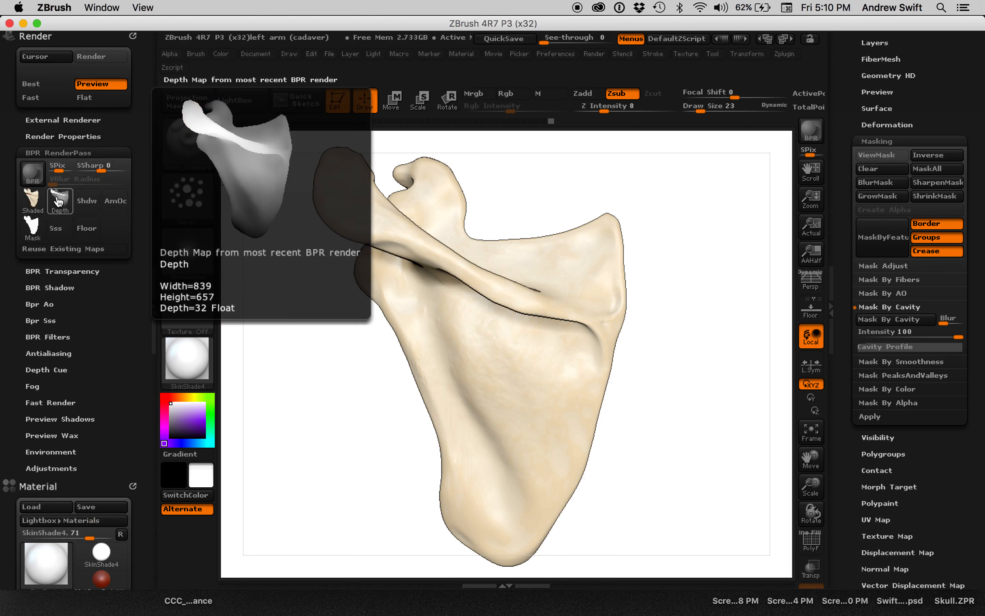
# Turn off ambient occlusion in the Render Properties and run a BPR render of the scapula.
pyautogui.click(65, 136)
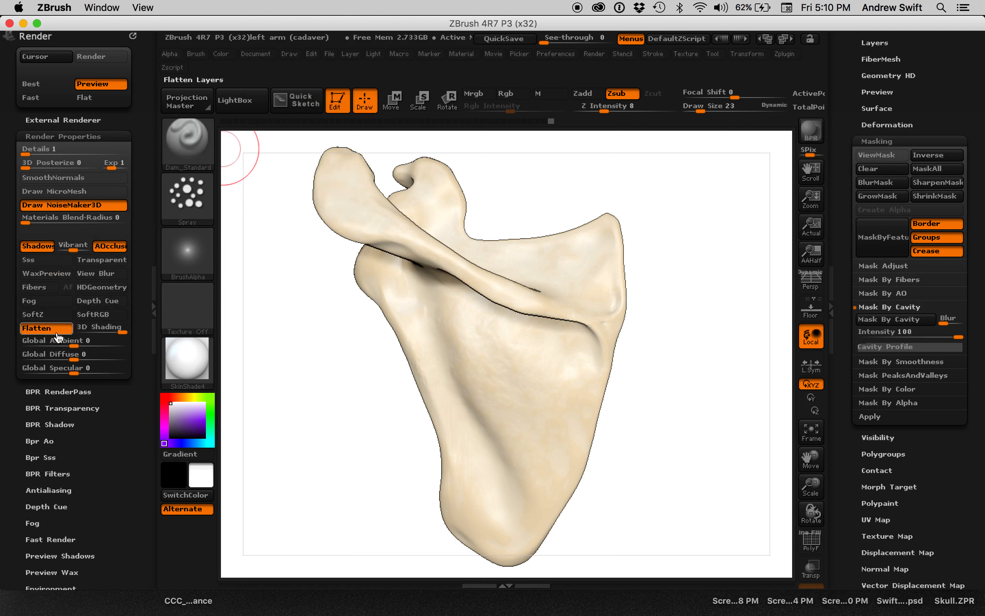
pyautogui.click(111, 249)
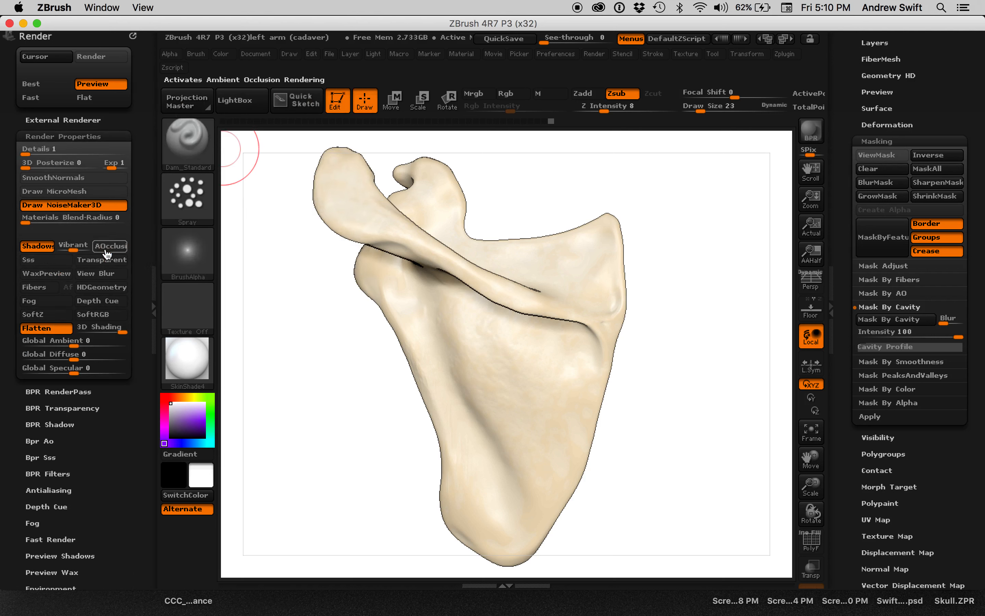
pyautogui.click(810, 135)
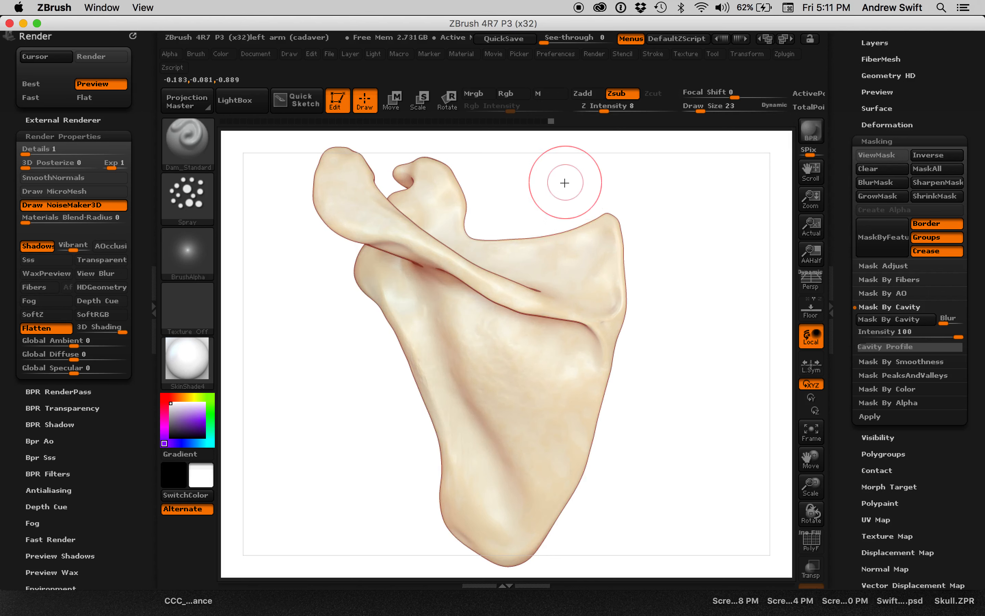
# Turn ambient occlusion back on and run a new BPR render of the scapula from a different angle.
pyautogui.moveTo(563, 124); pyautogui.dragTo(567, 181)
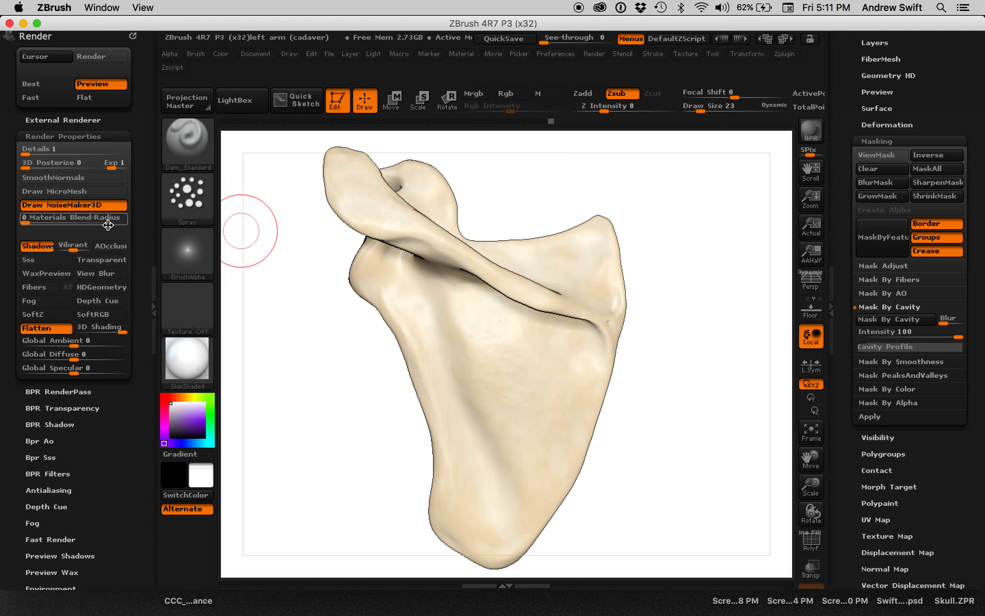
pyautogui.click(110, 245)
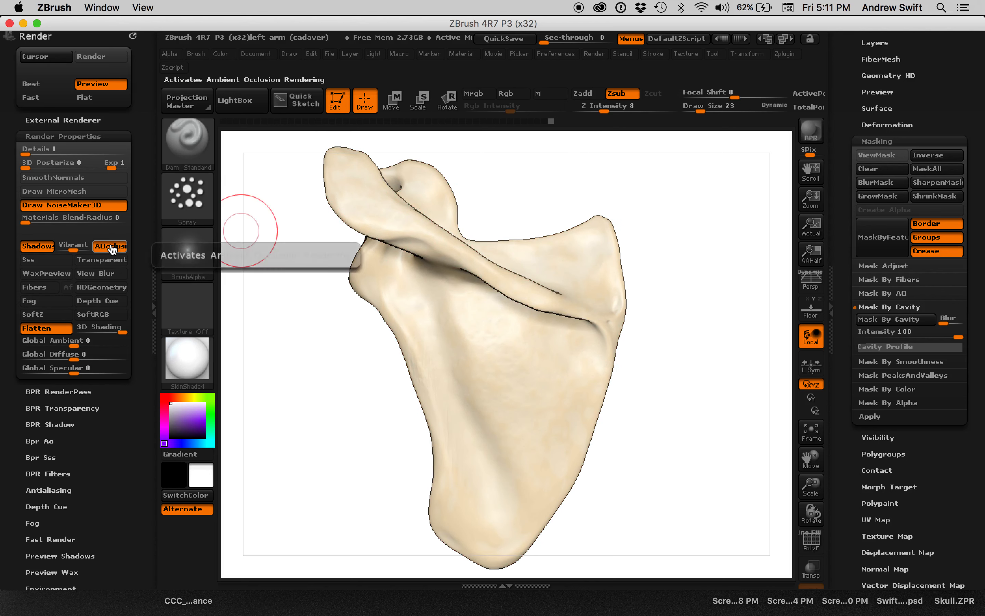
pyautogui.click(805, 141)
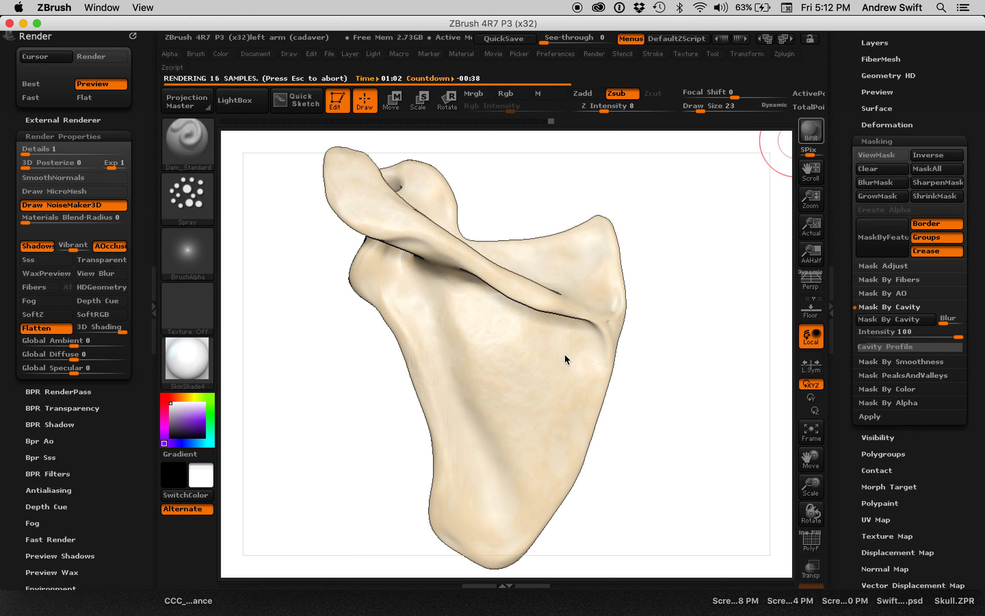
pyautogui.press('Escape')
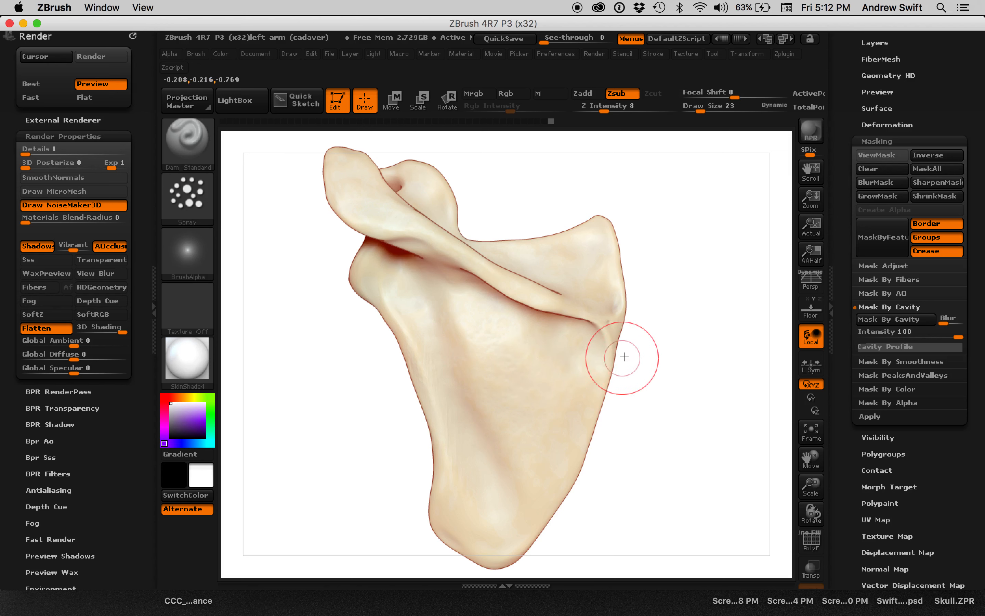
# Compare the new render's ambient occlusion, depth, shaded and mask maps in BPR RenderPass.
pyautogui.click(74, 392)
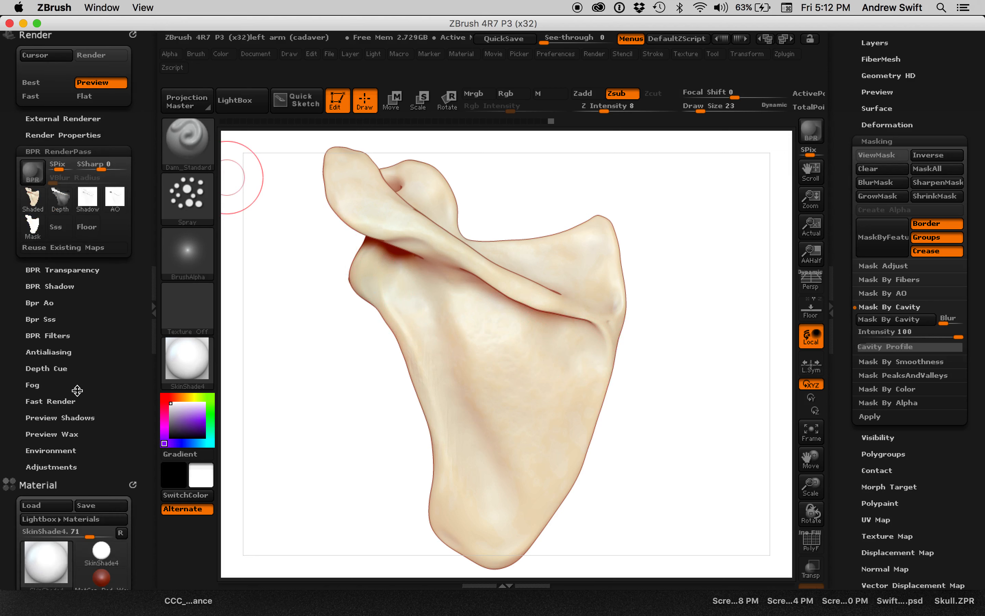
pyautogui.moveTo(115, 201)
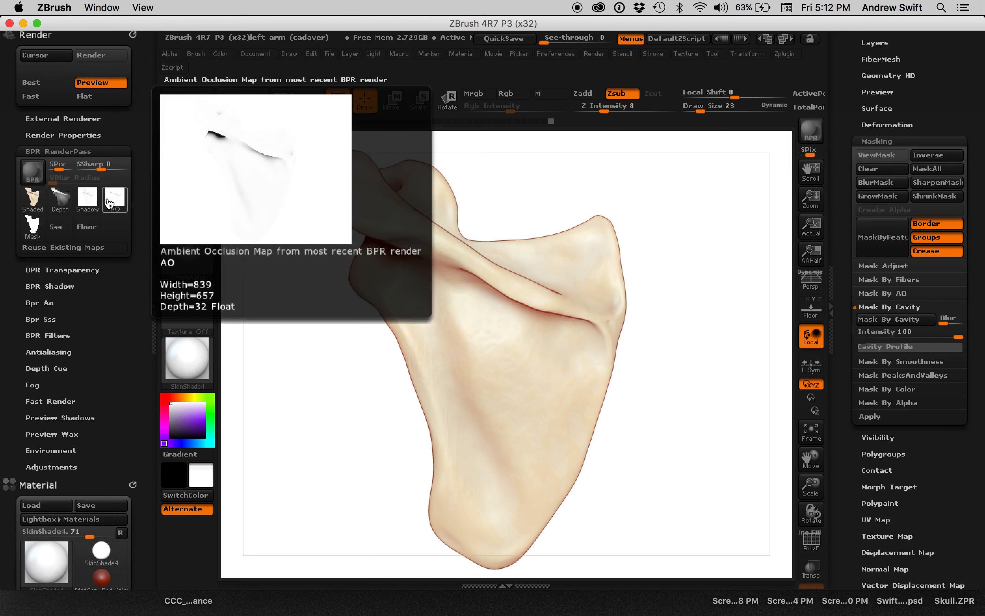
pyautogui.moveTo(63, 209)
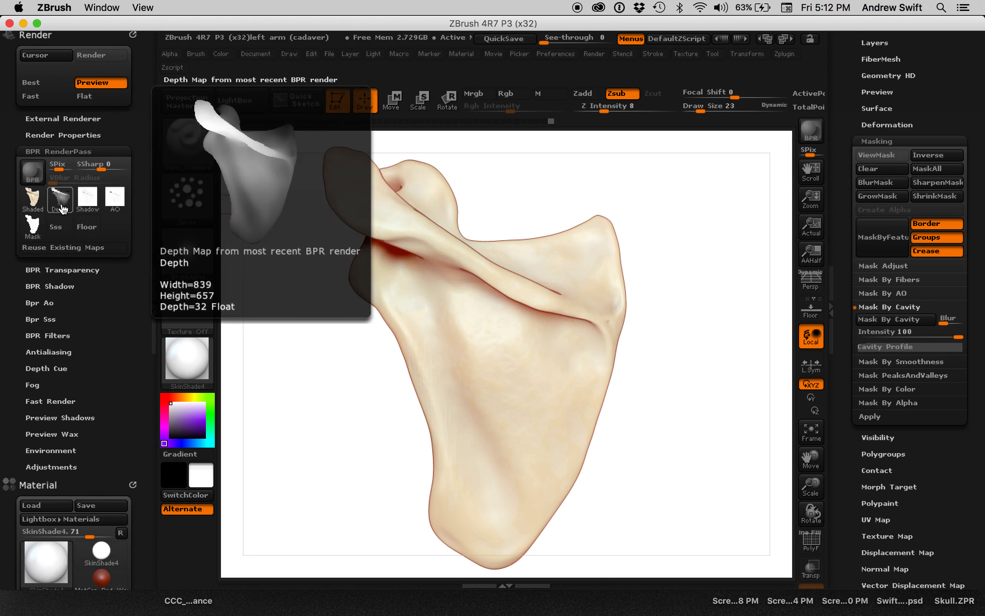
pyautogui.moveTo(34, 209)
pyautogui.moveTo(34, 231)
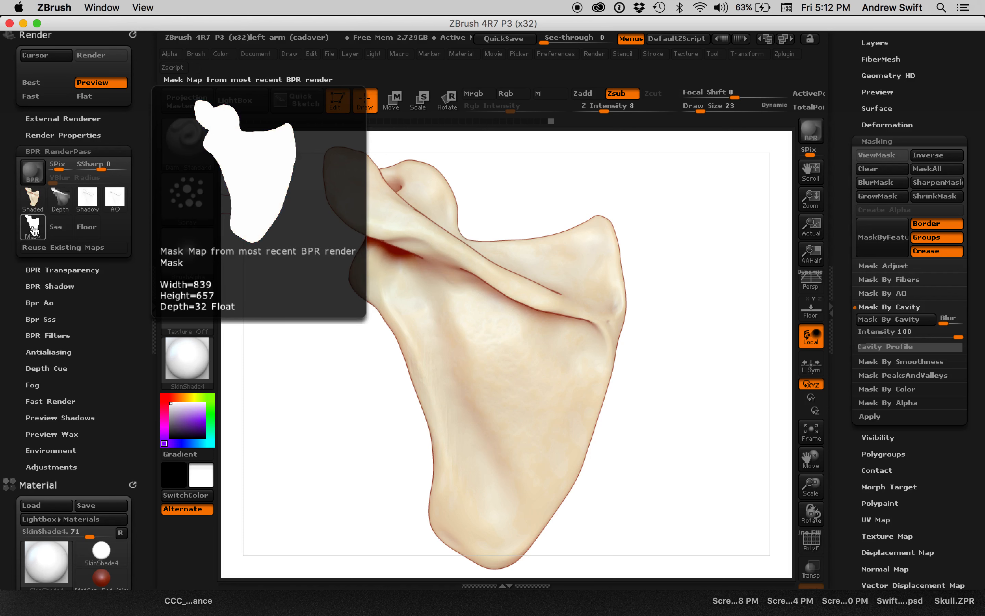